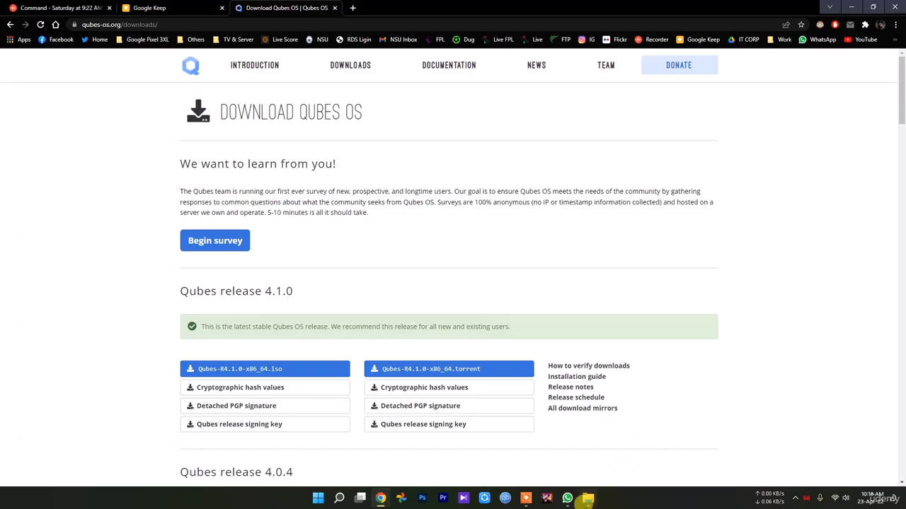
Locate the Qubes-R4.1.0-x86_64 disc image in the D: drive's Project\New folder using File Explorer
left_click(590, 501)
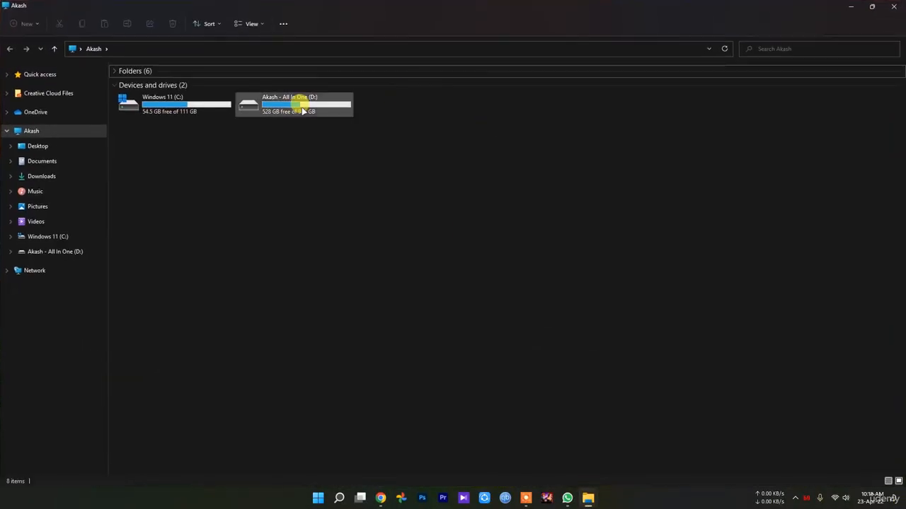
double_click(299, 105)
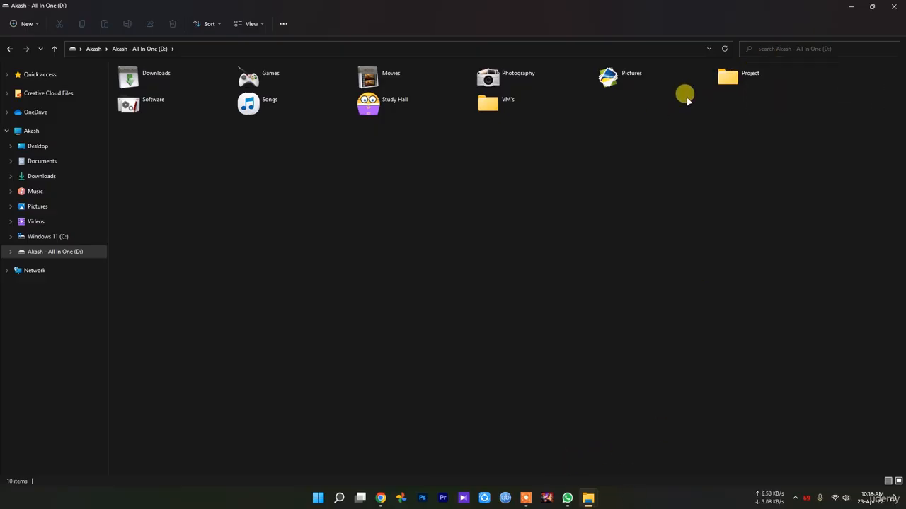
double_click(743, 76)
scroll(137, 434, "down", 5)
double_click(161, 469)
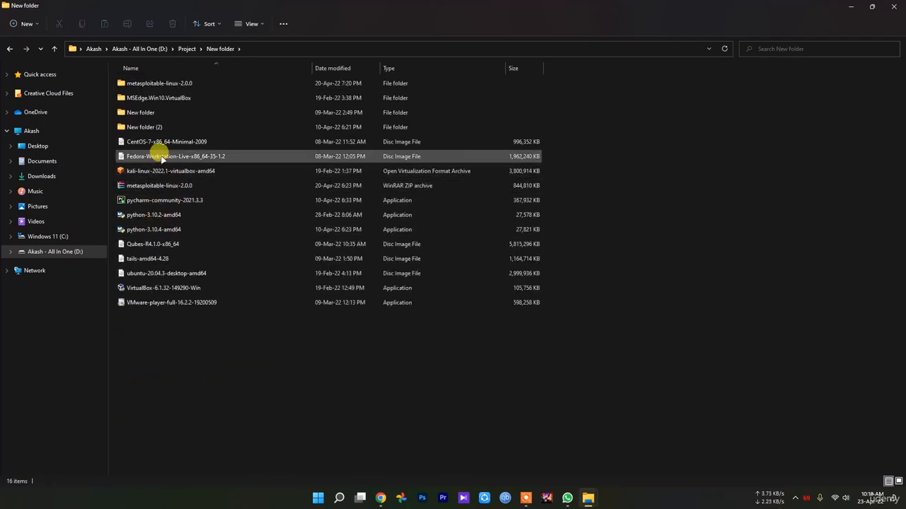
left_click(167, 244)
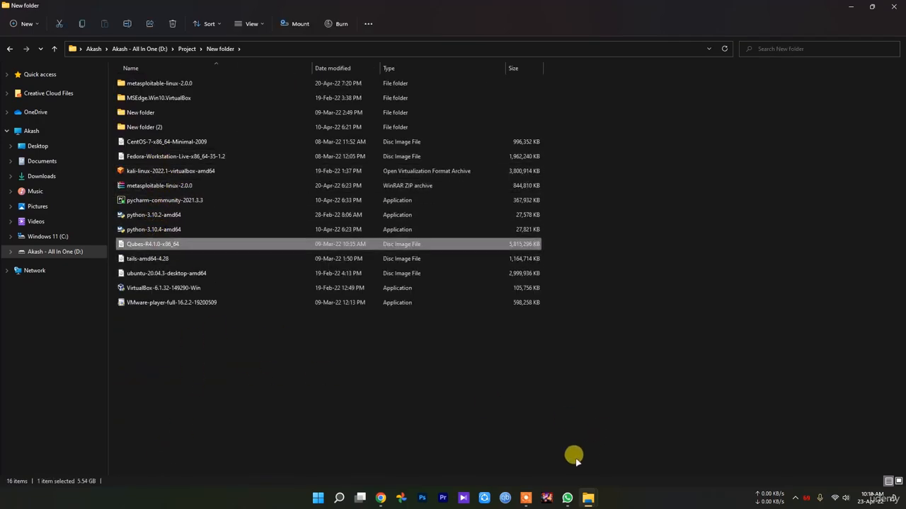
Switch to Oracle VM VirtualBox and start creating a new virtual machine named Qubes OS
left_click(317, 498)
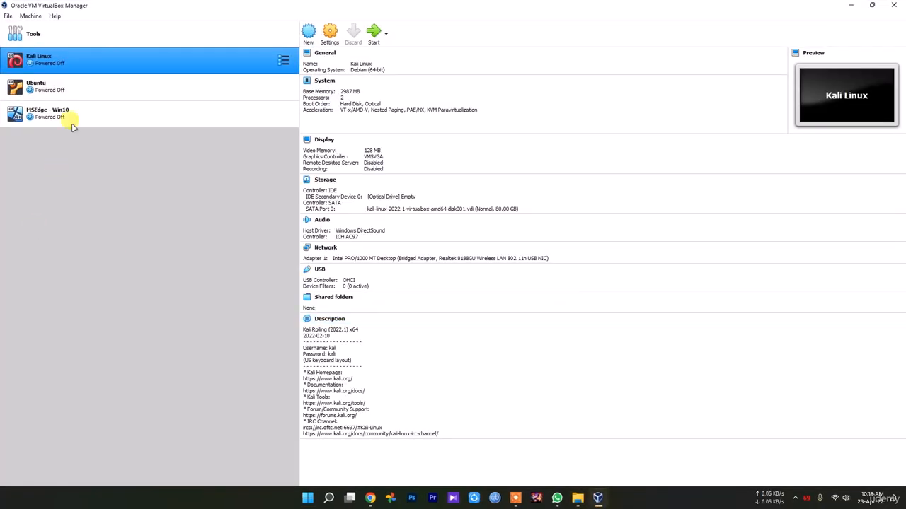
left_click(53, 32)
left_click(390, 35)
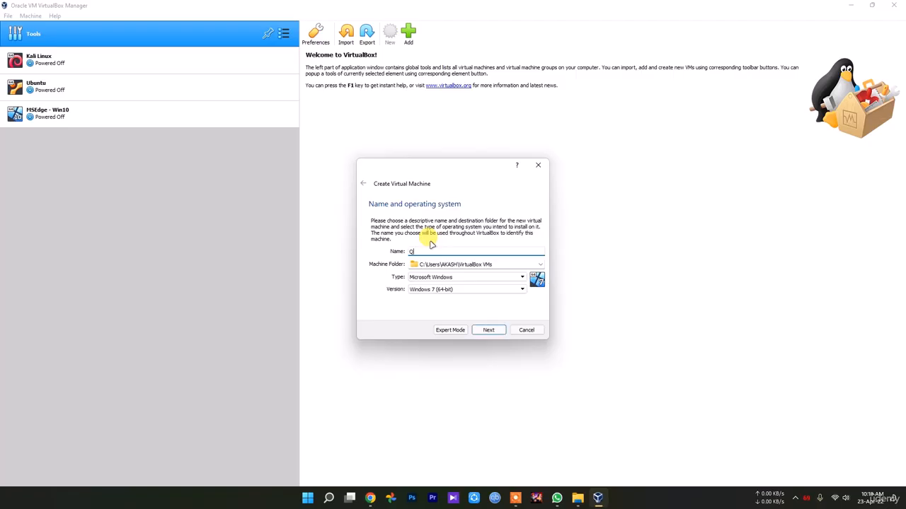
type("Qubes OS")
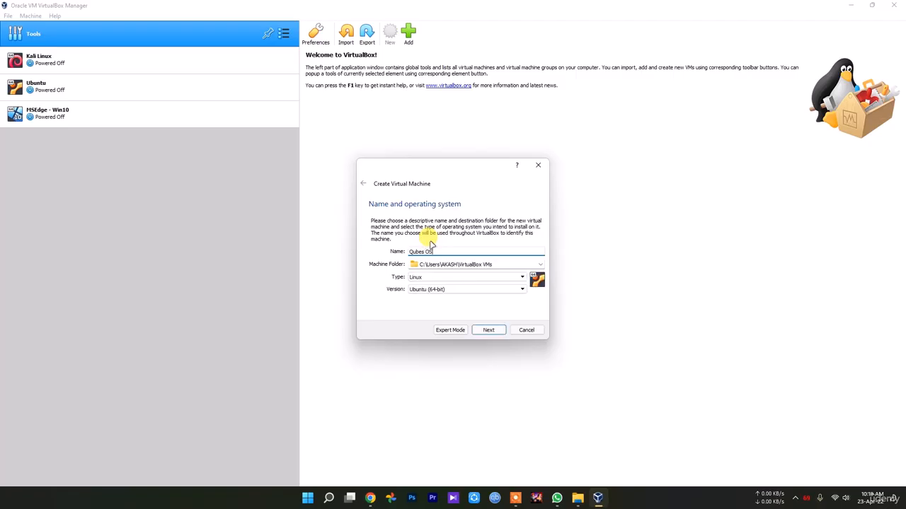
Set the new machine's type to Linux and its version to Fedora (64-bit), and continue to the memory size
left_click(424, 288)
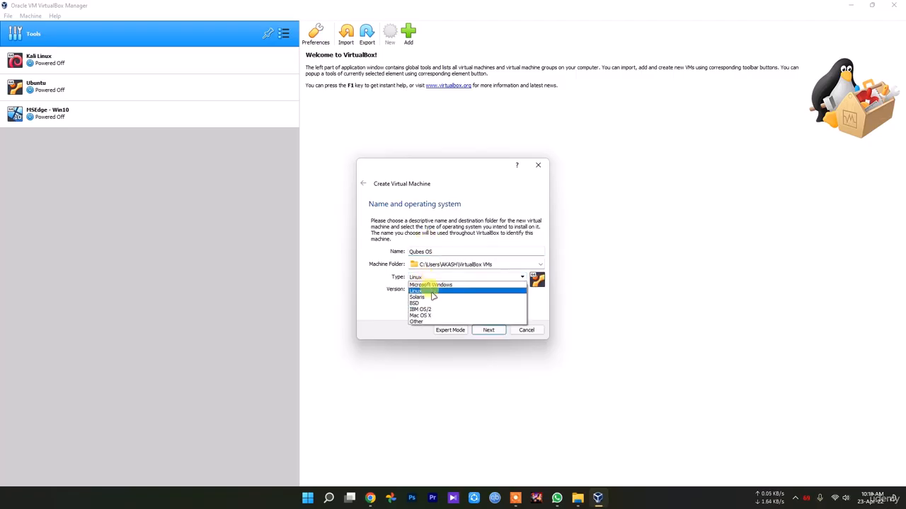
left_click(451, 290)
left_click(452, 290)
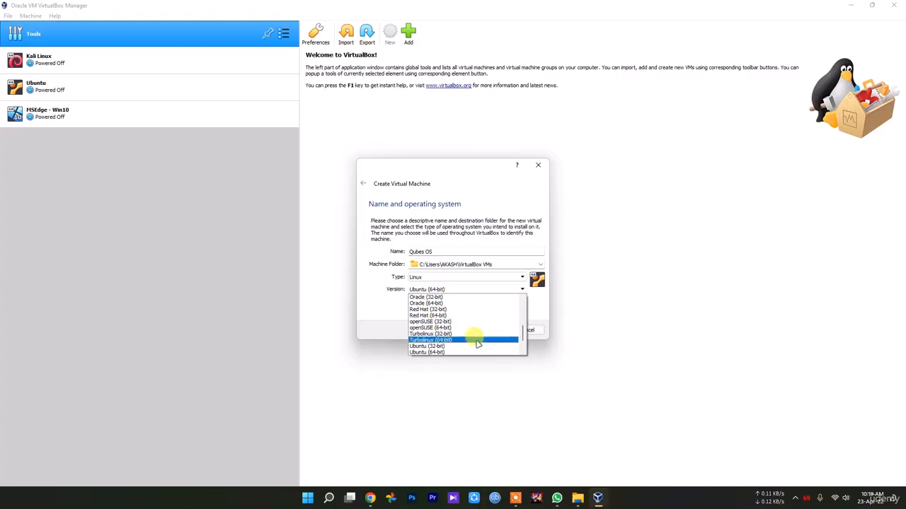
scroll(460, 339, "up", 5)
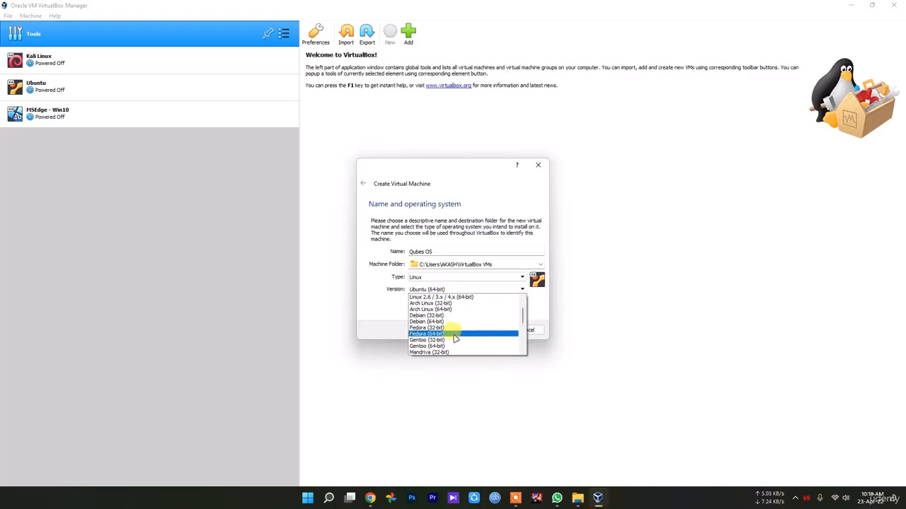
left_click(453, 331)
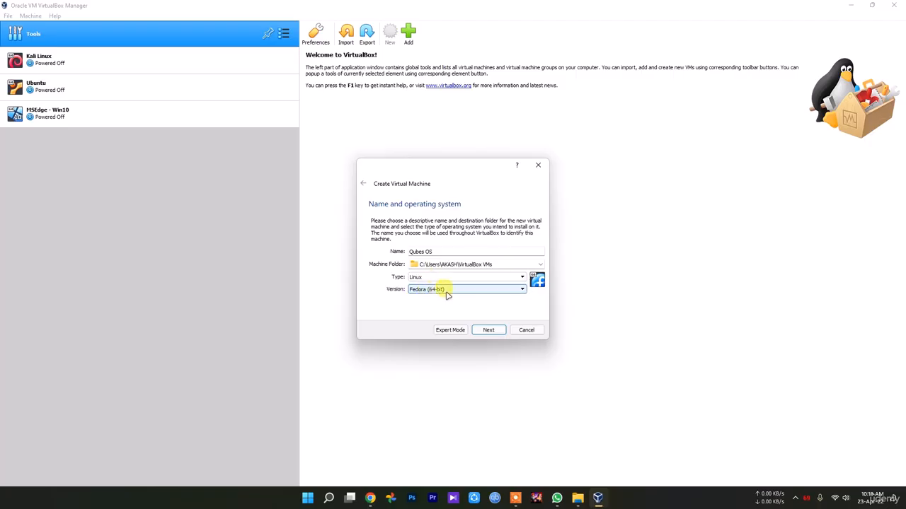
left_click(490, 333)
Allocate 2048 MB of memory to the machine and choose to create a virtual hard disk now
left_click(388, 253)
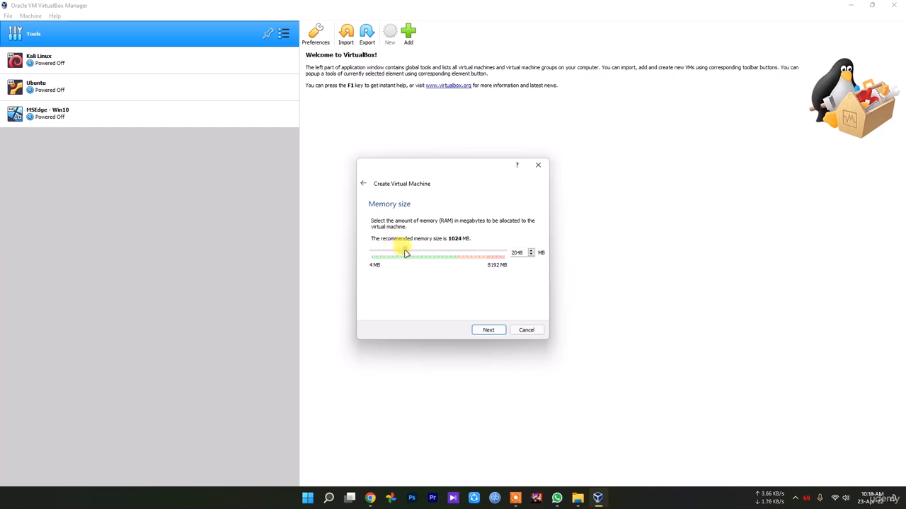
left_click(488, 329)
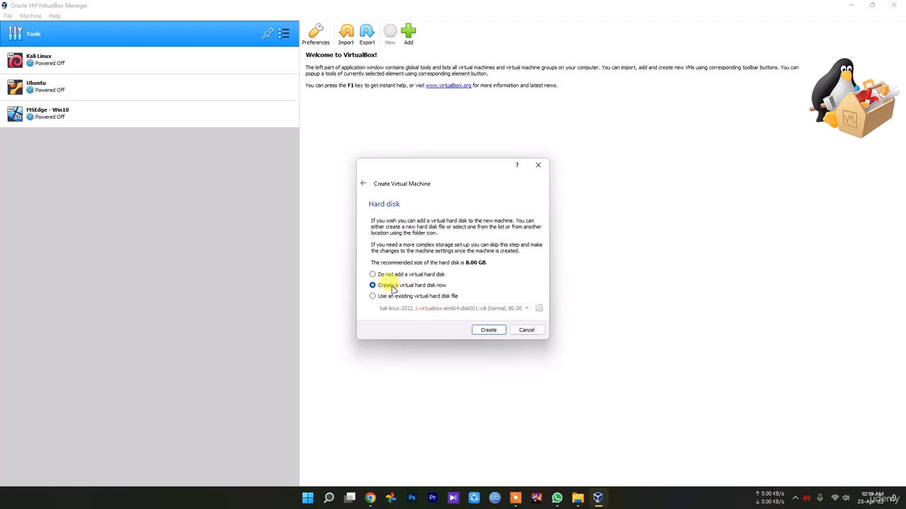
left_click(491, 329)
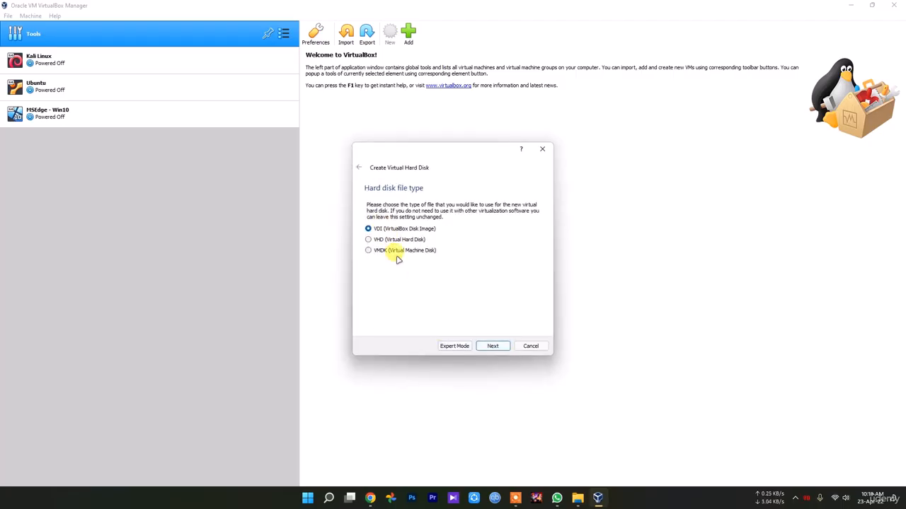
Create a dynamically allocated VDI hard disk of 10.98 GB for the Qubes OS machine
left_click(495, 347)
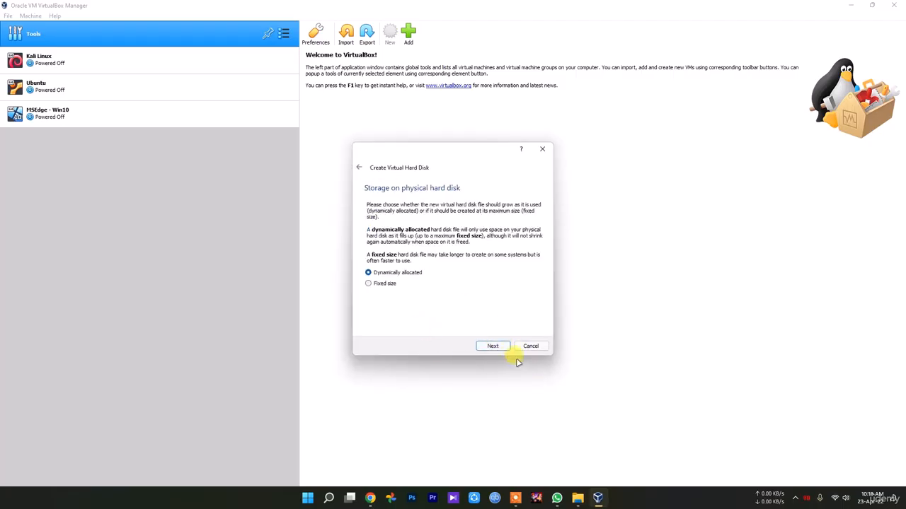
left_click(493, 346)
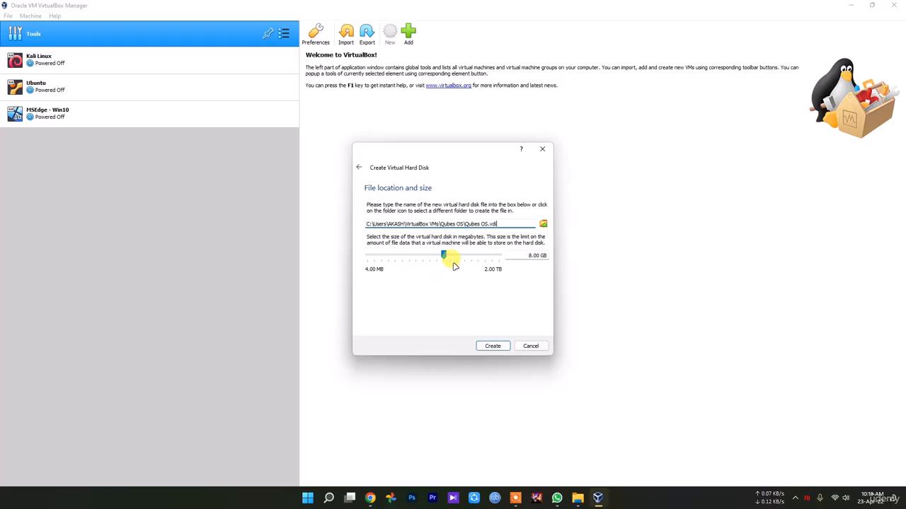
left_click_drag(445, 255, 457, 260)
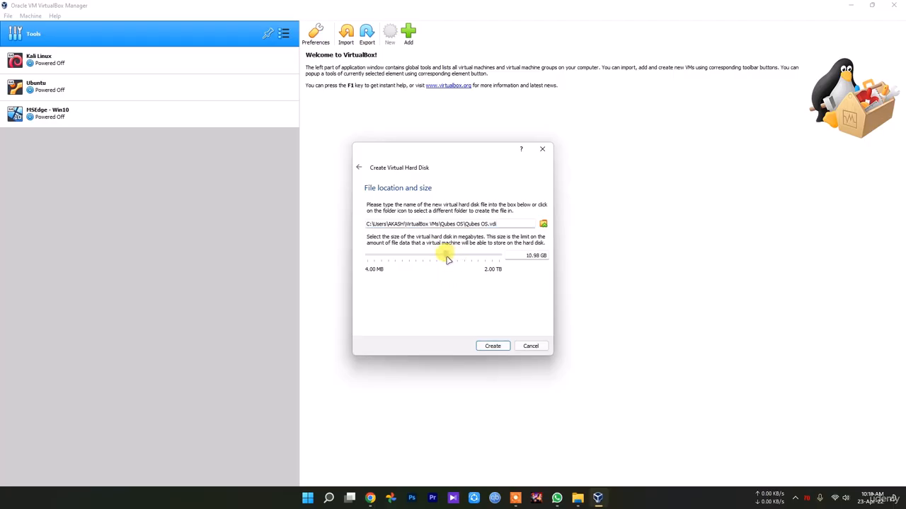
mouse_move(447, 260)
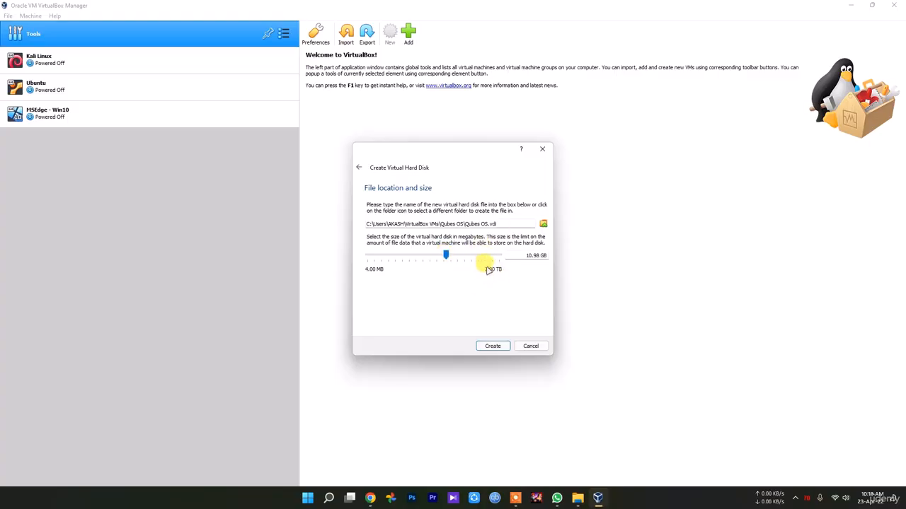
left_click(493, 347)
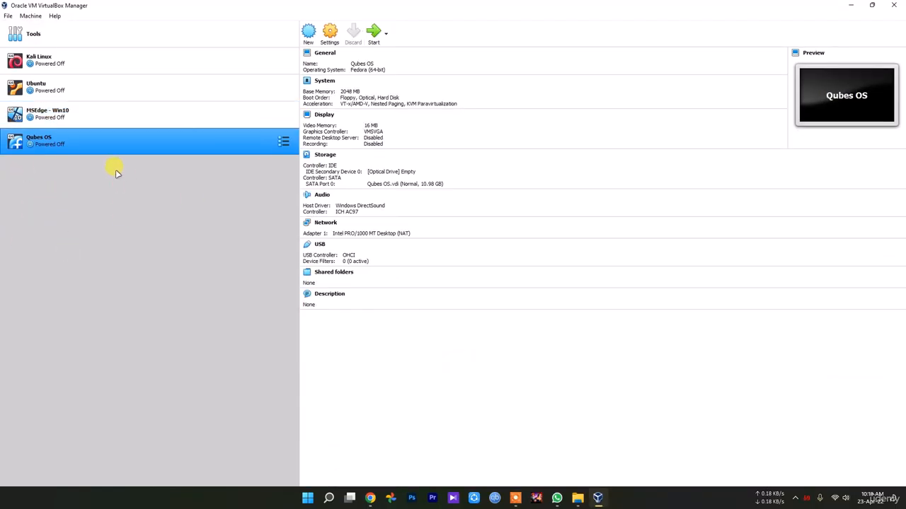
Enable EFI in the Qubes OS machine's system settings and assign 2 processors
left_click(330, 34)
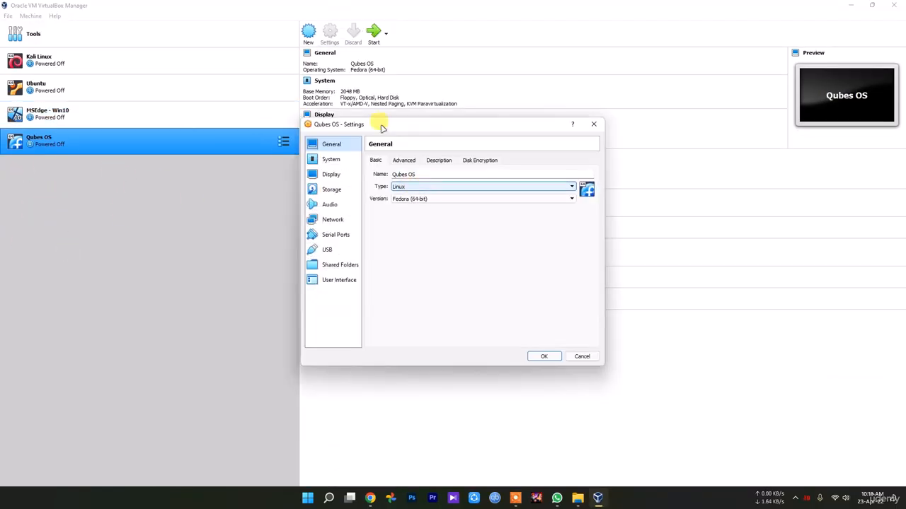
left_click(330, 162)
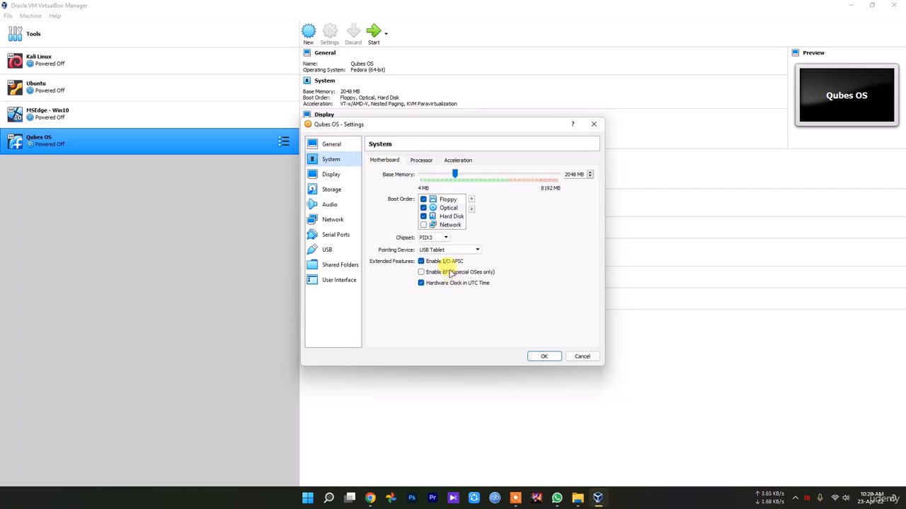
left_click(448, 272)
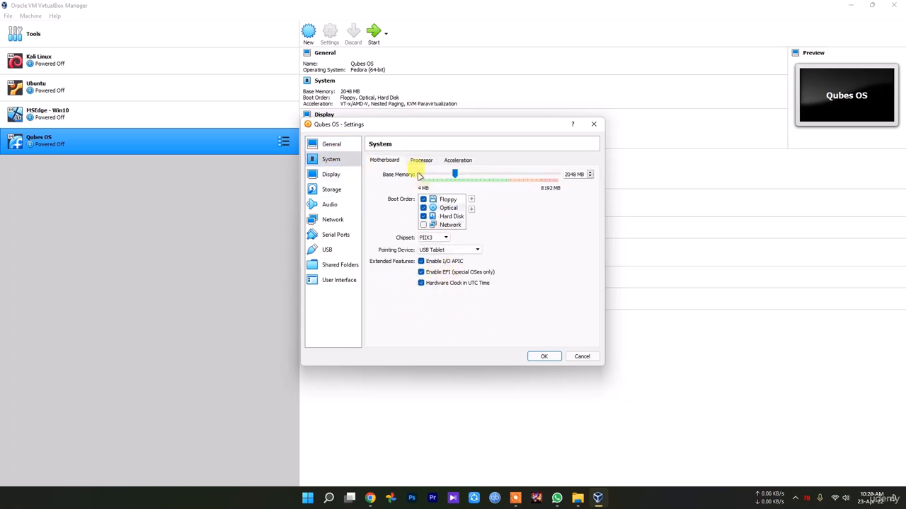
left_click(421, 160)
left_click_drag(420, 175, 432, 174)
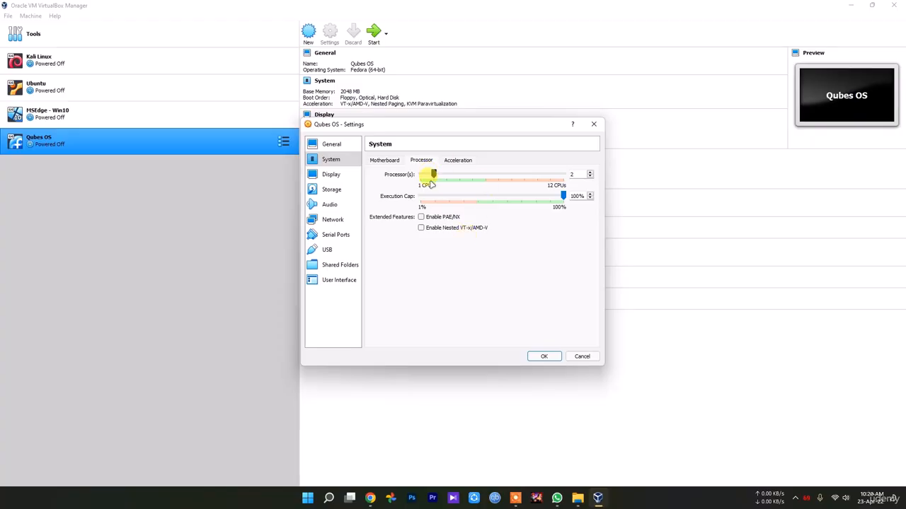
Set the Qubes OS machine's video memory to 128 MB in its display settings
left_click(330, 176)
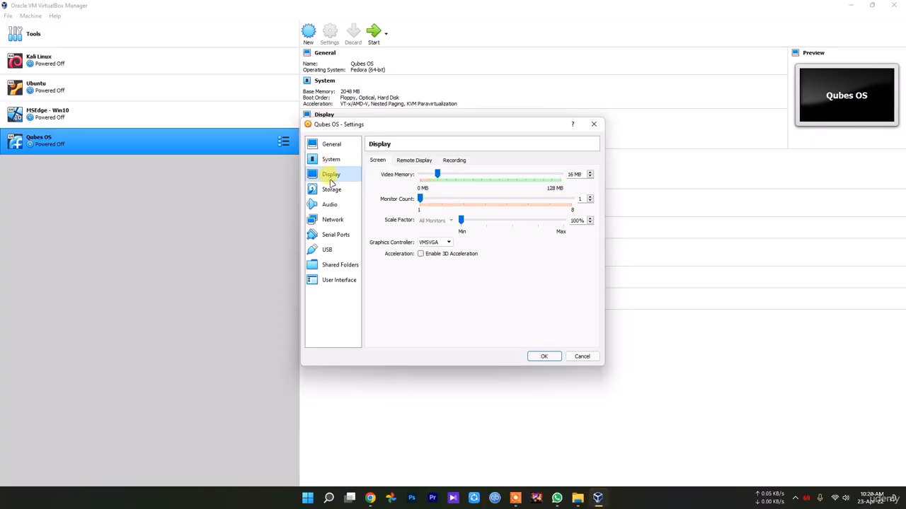
left_click_drag(438, 174, 560, 175)
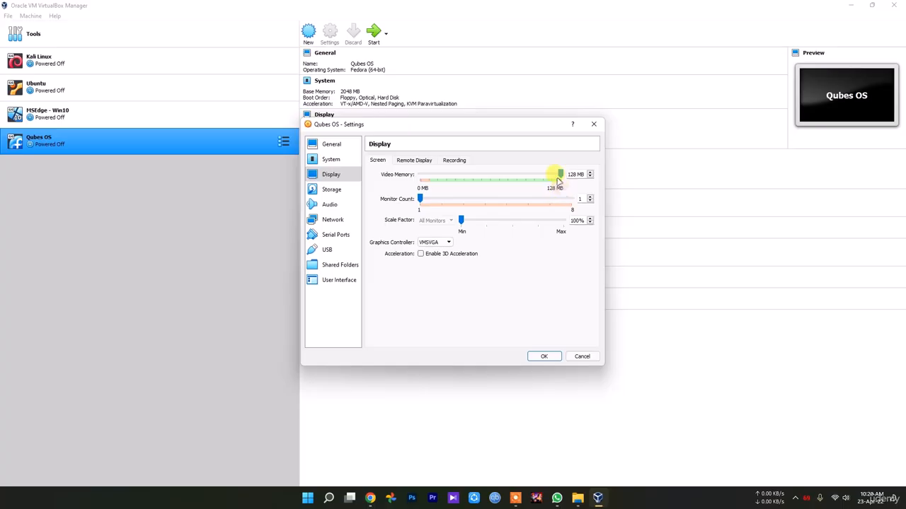
left_click(416, 160)
left_click(343, 160)
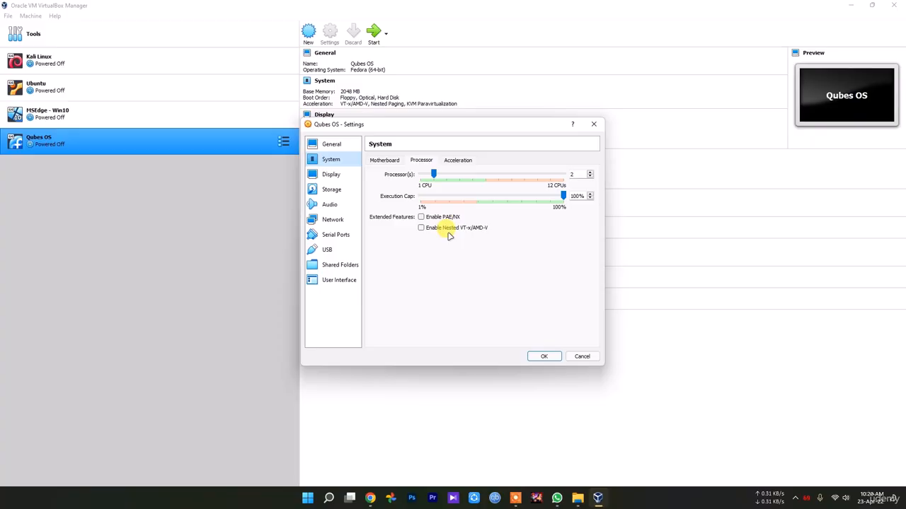
left_click(459, 160)
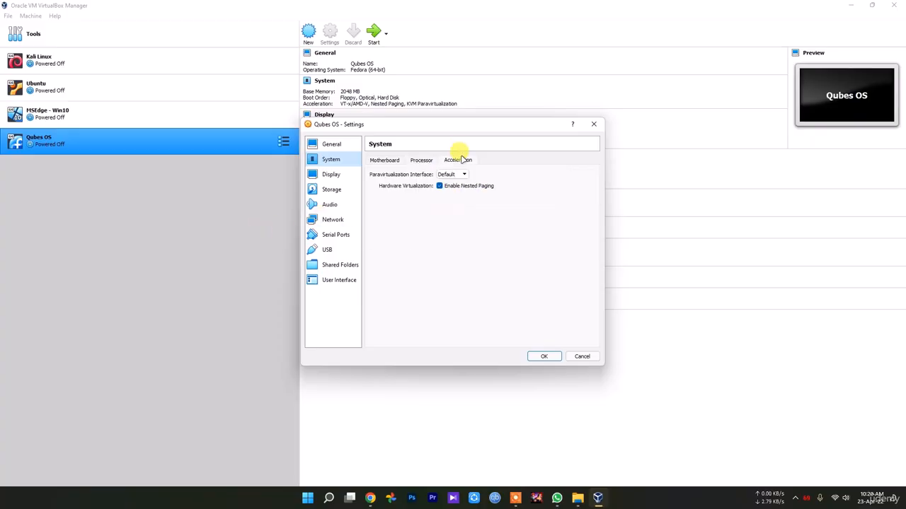
left_click(330, 189)
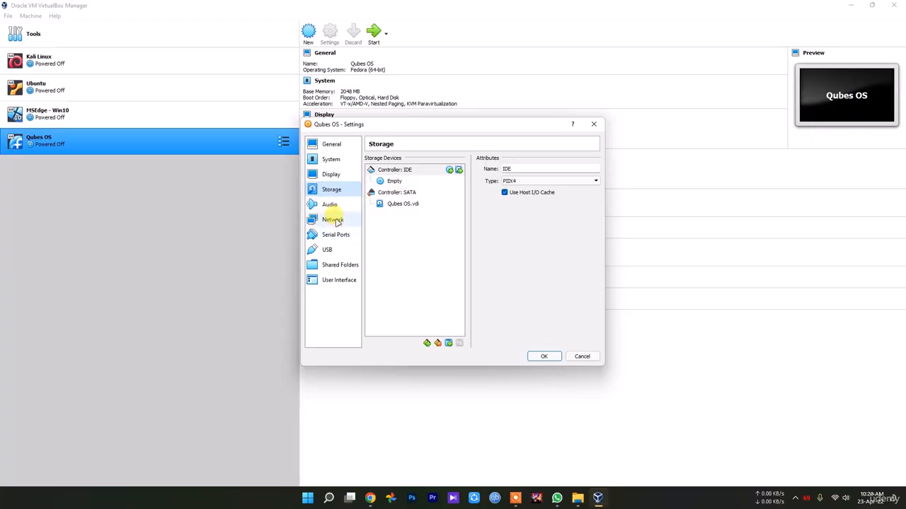
Attach network adapter 1 of the Qubes OS machine to Bridged Adapter
left_click(333, 220)
left_click(450, 185)
left_click(444, 199)
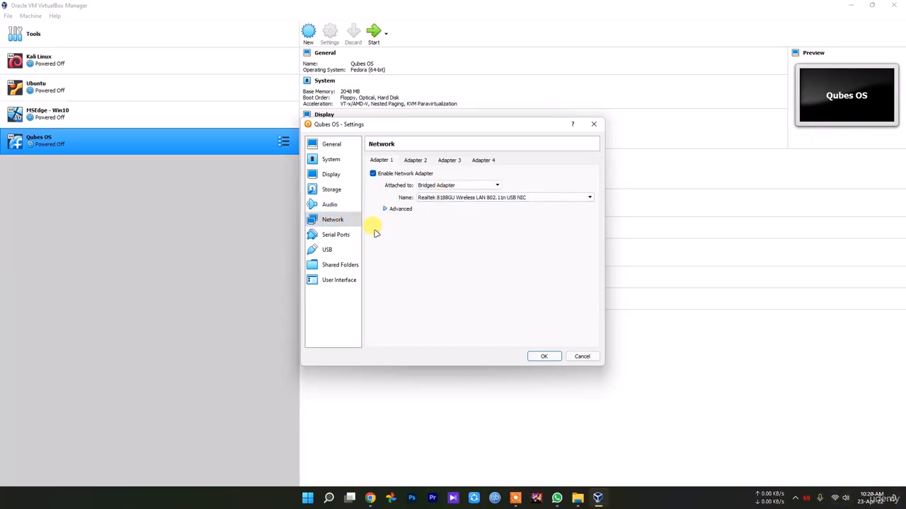
Load the Qubes-R4.1.0-x86_64 disc image into the machine's empty IDE optical drive and save the settings
left_click(333, 189)
left_click(401, 181)
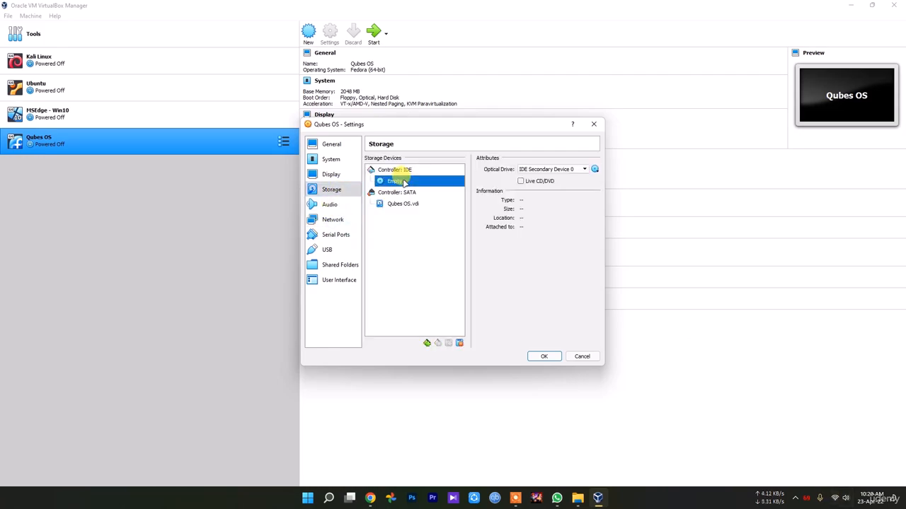
left_click(400, 171)
left_click(407, 182)
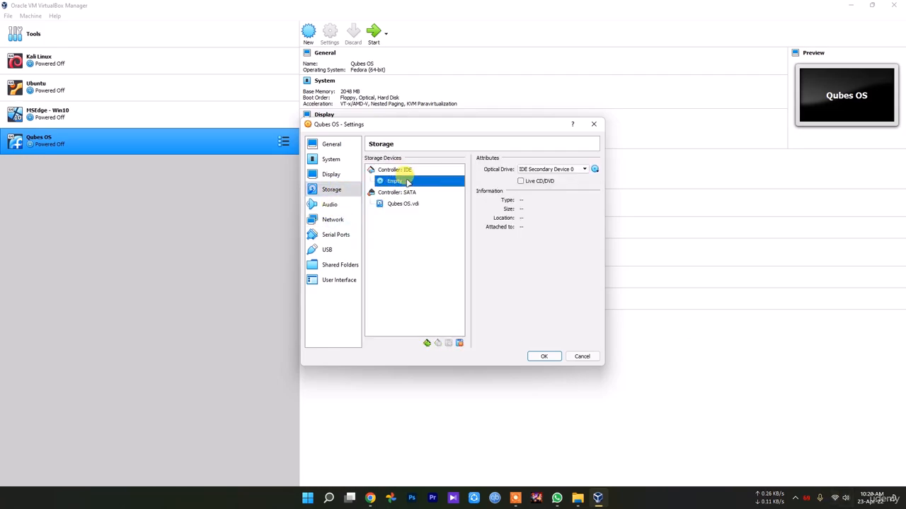
left_click(595, 171)
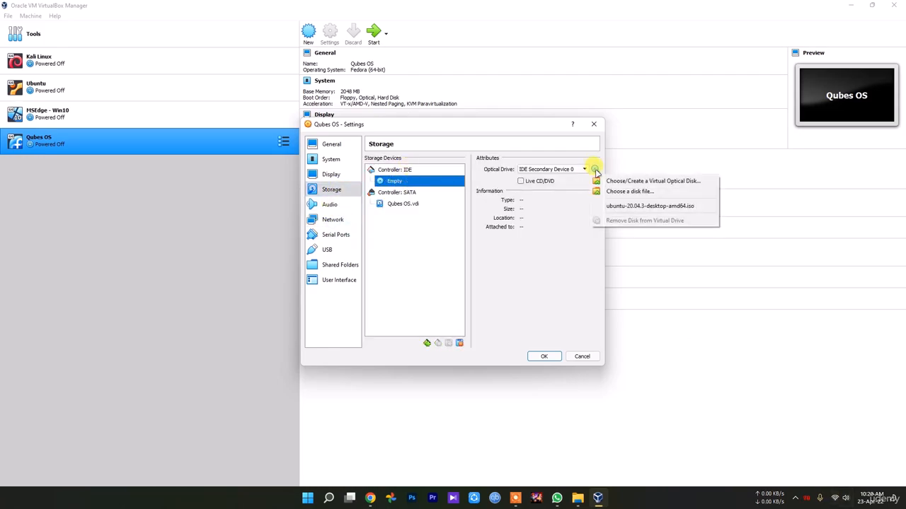
left_click(635, 192)
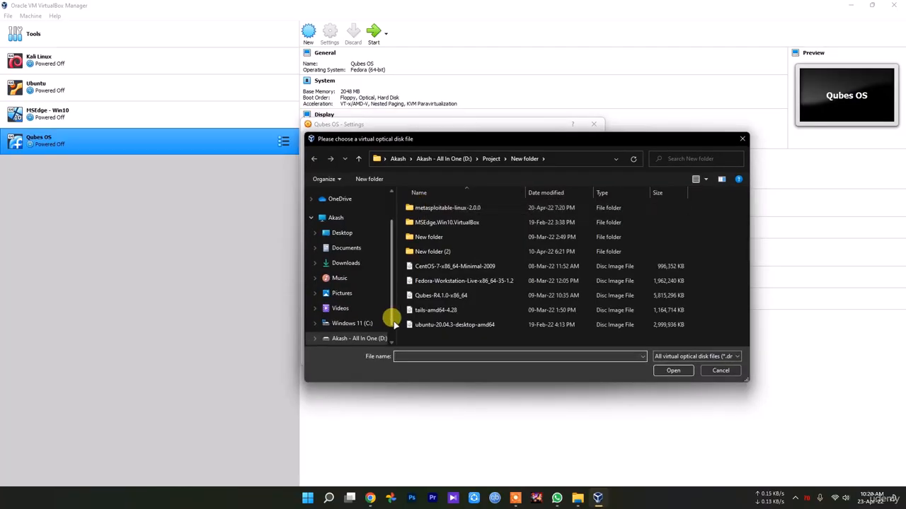
left_click(447, 296)
double_click(447, 296)
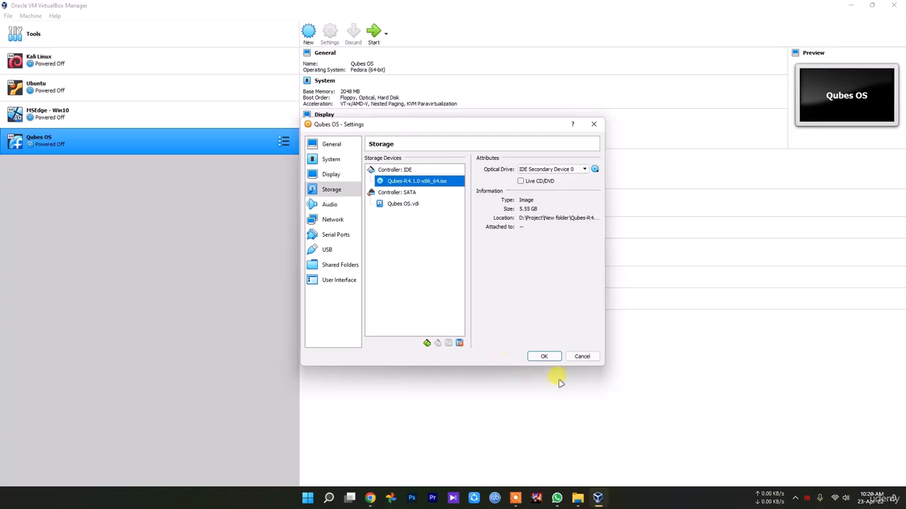
left_click(545, 355)
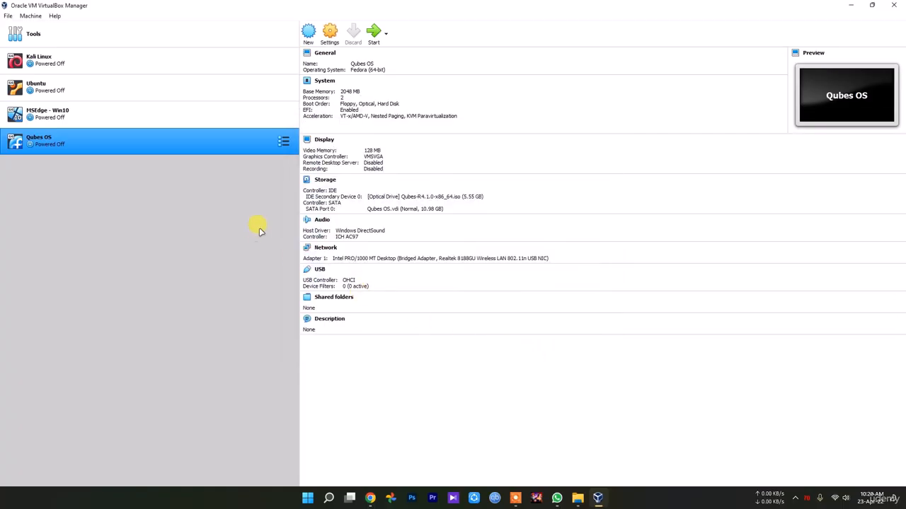
Start the Qubes OS virtual machine and boot the "Install Qubes OS R4.1.0" entry
left_click(369, 37)
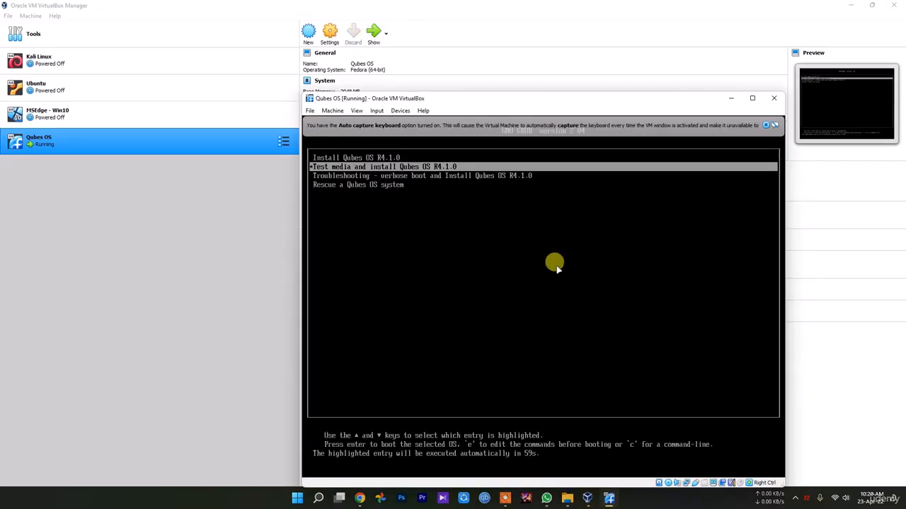
key("Up")
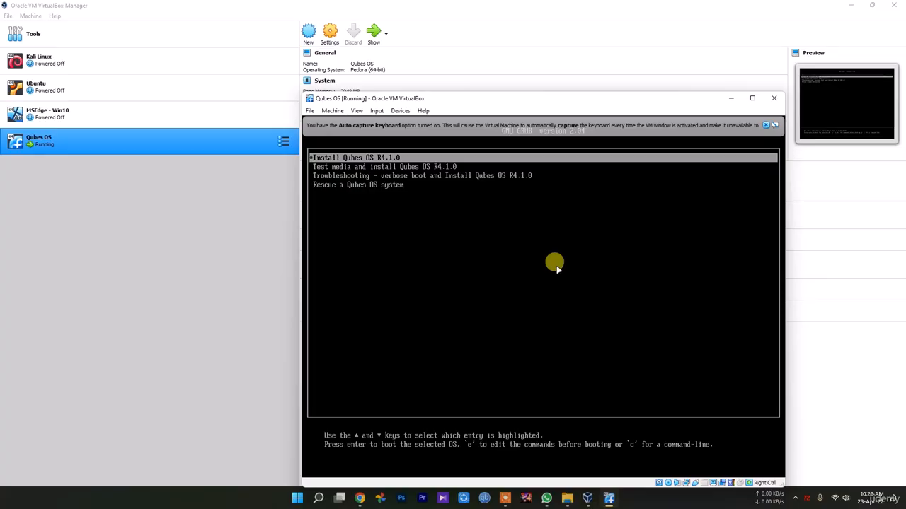
key("Return")
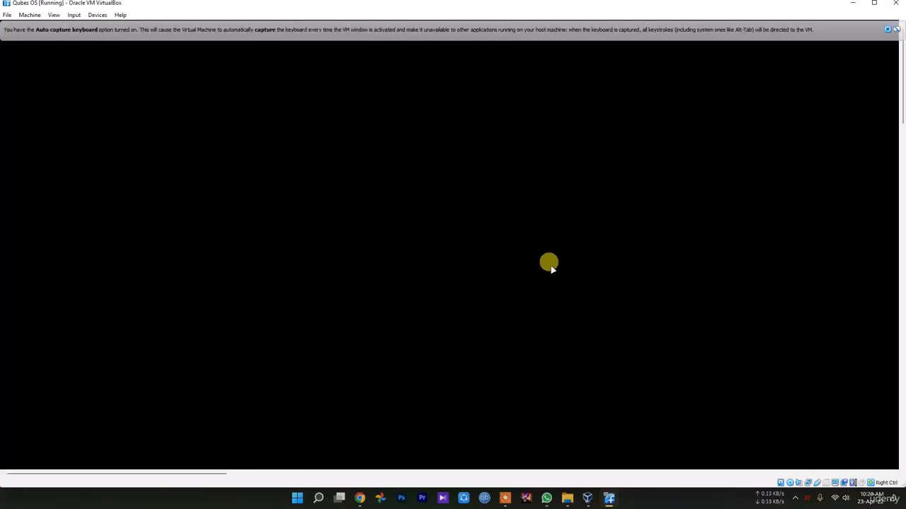
left_click(795, 499)
left_click(810, 472)
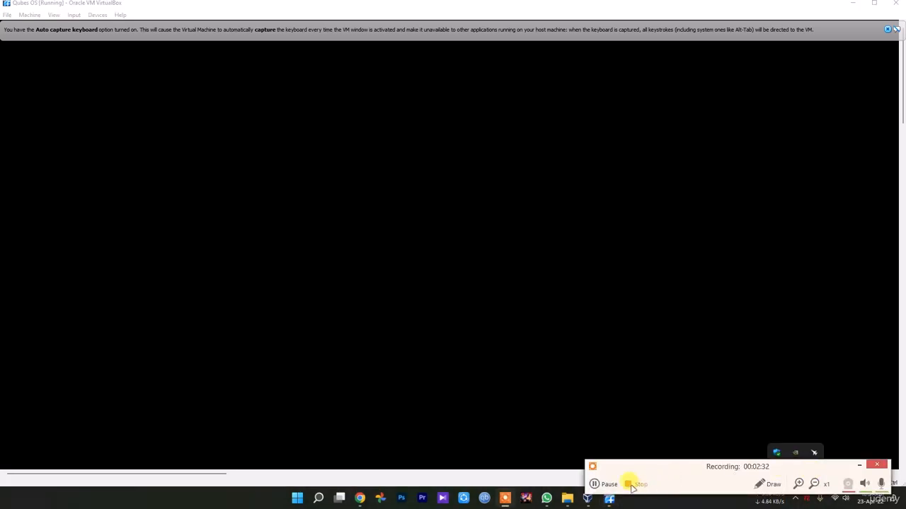
left_click(608, 484)
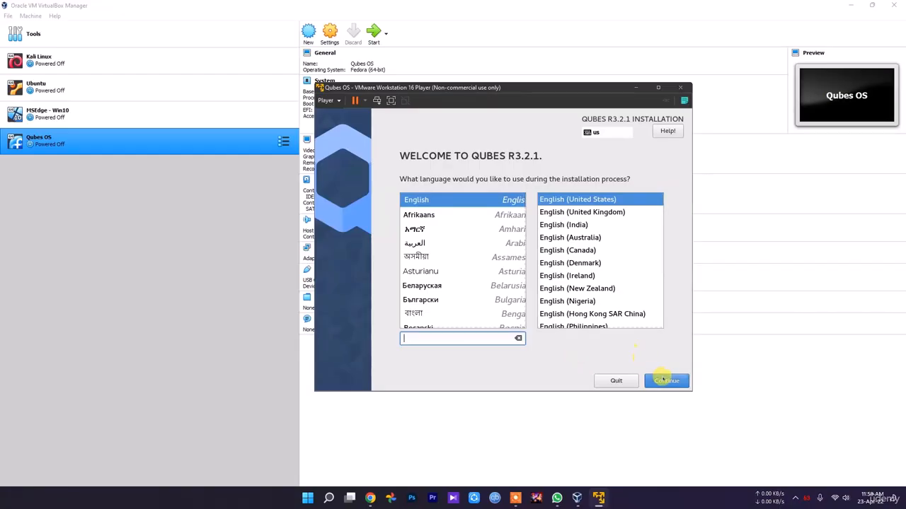
In the VMware Player Qubes R3.2.1 installer, accept English (United States) and set the 40 GiB virtual disk as destination with automatic partitioning and no encryption
left_click(666, 380)
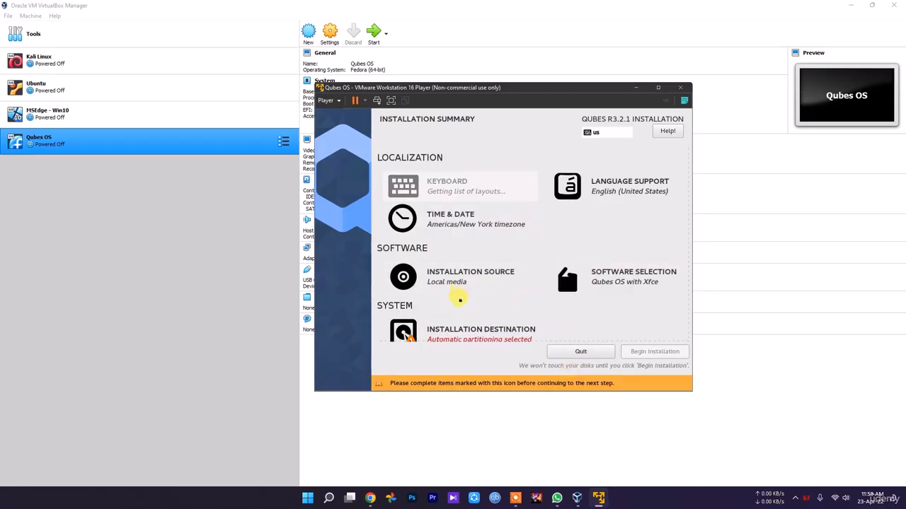
scroll(492, 319, "down", 1)
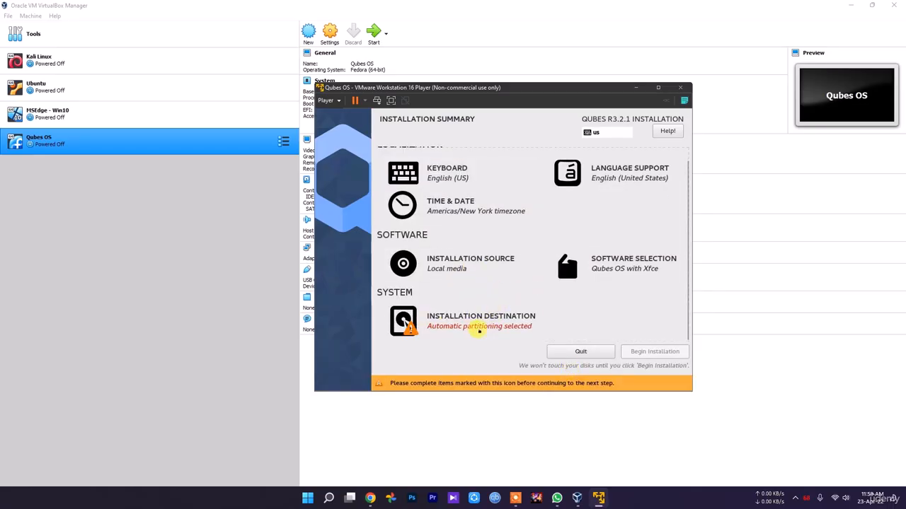
left_click(460, 329)
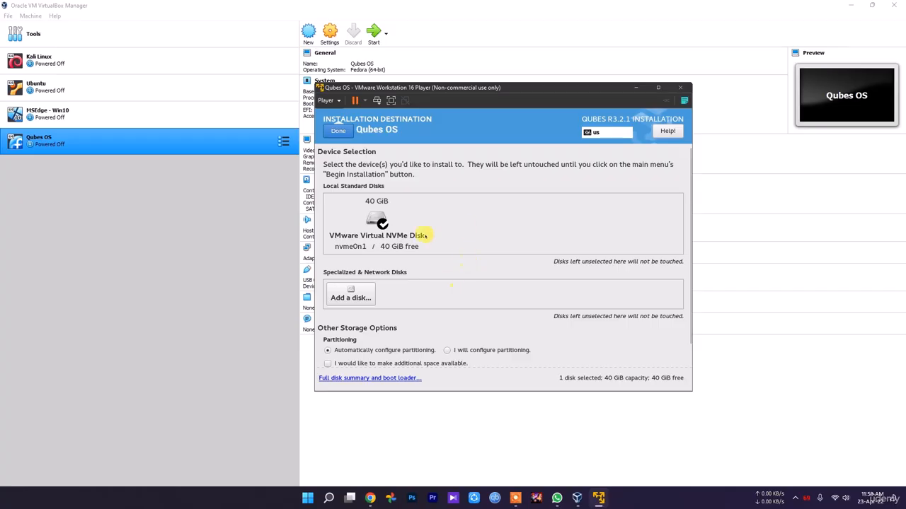
scroll(386, 323, "down", 1)
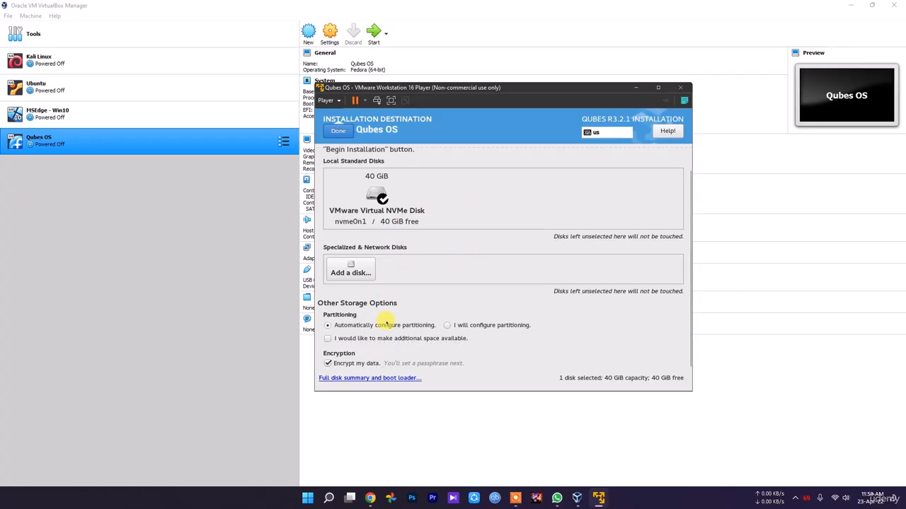
left_click(354, 363)
scroll(424, 327, "up", 1)
left_click(337, 132)
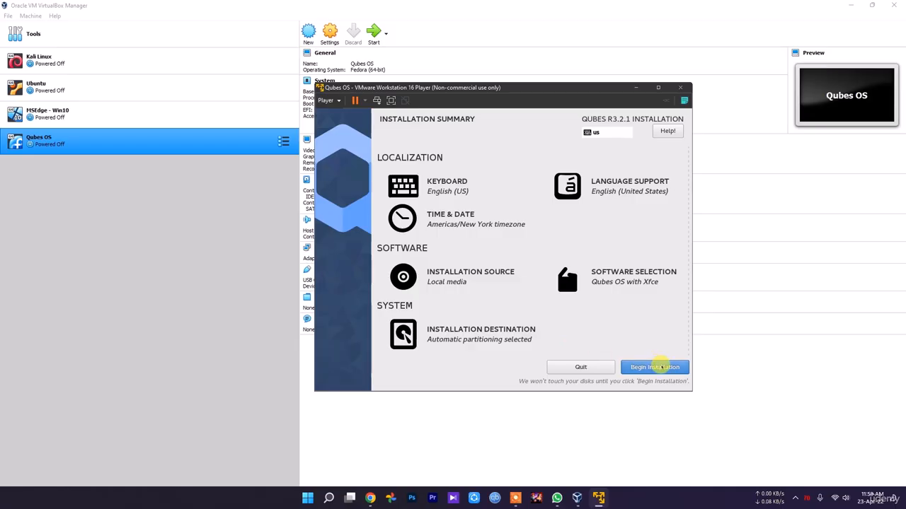
Begin the installation and unlock the root account in the root password settings
left_click(655, 368)
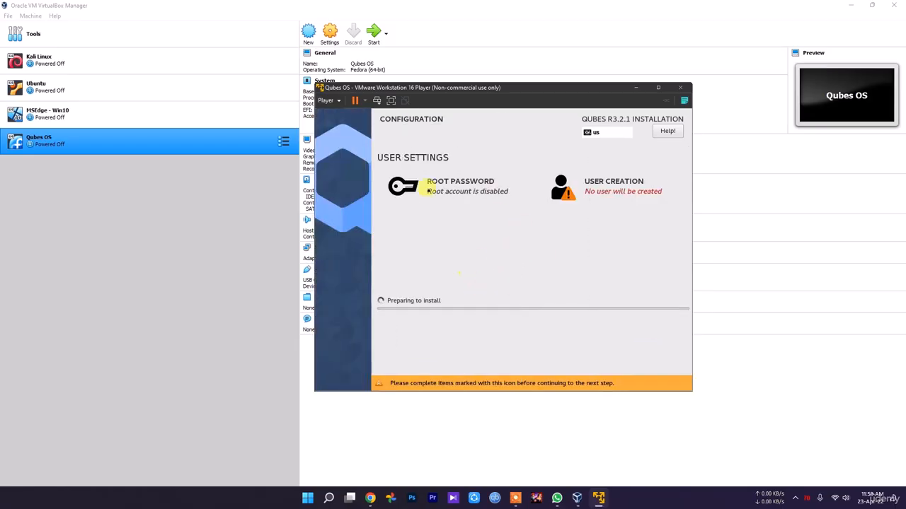
left_click(467, 188)
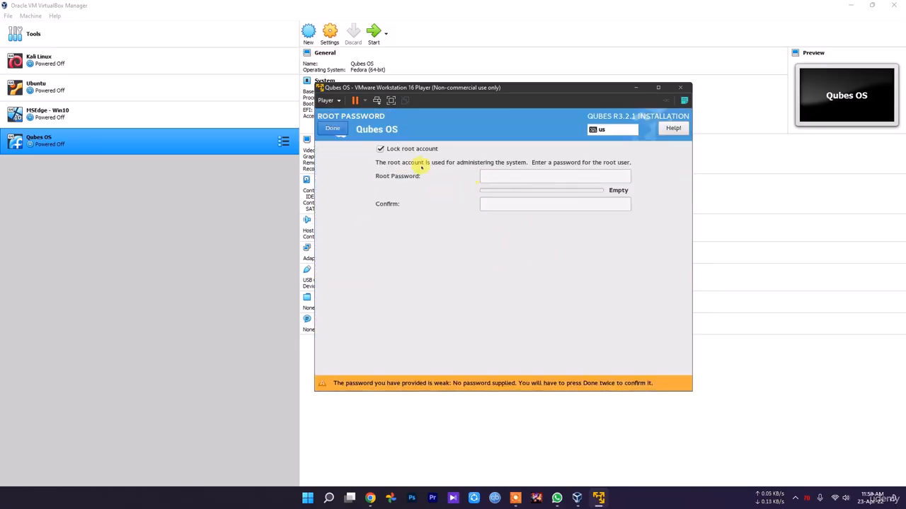
left_click(393, 148)
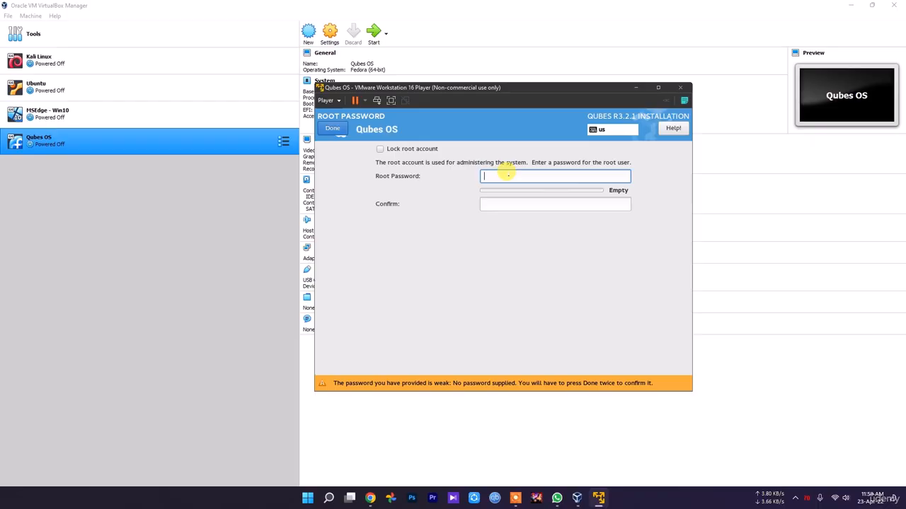
Try to enter the root password and its confirmation, then submit them
type("aa")
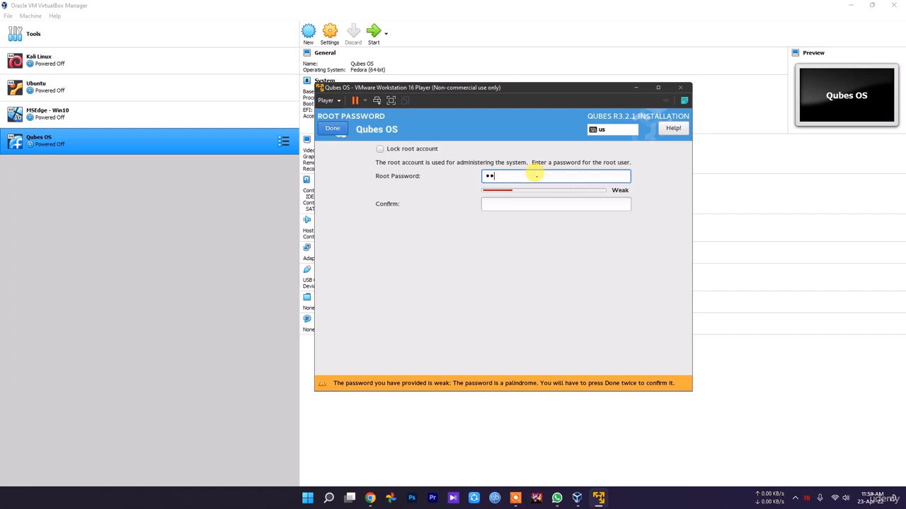
type("a")
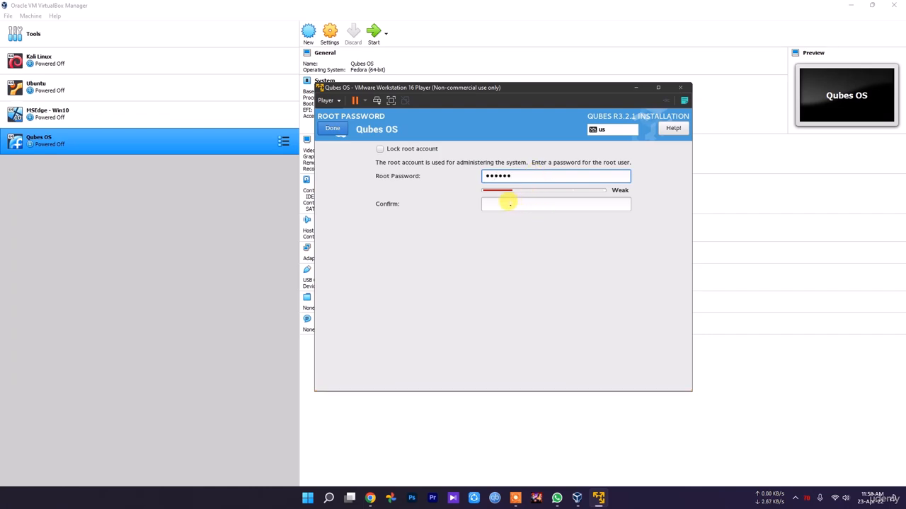
type("a")
left_click(508, 203)
type("a")
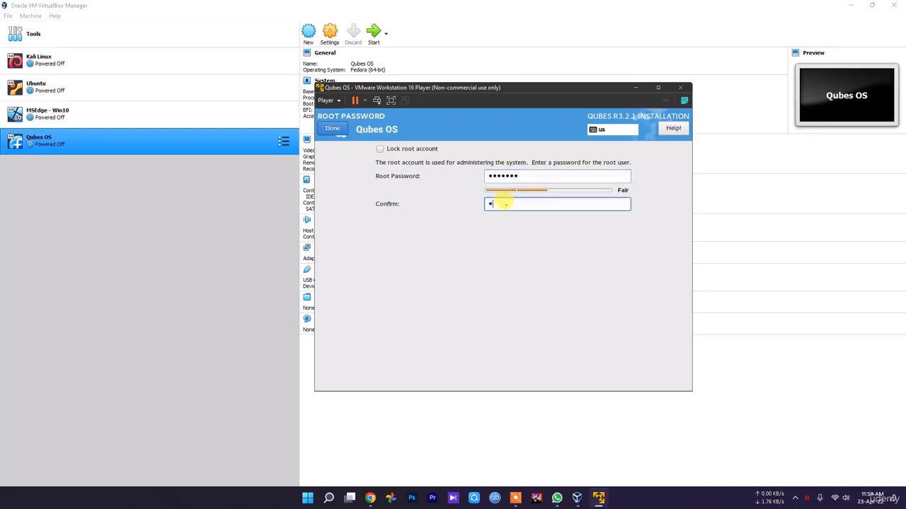
type("a")
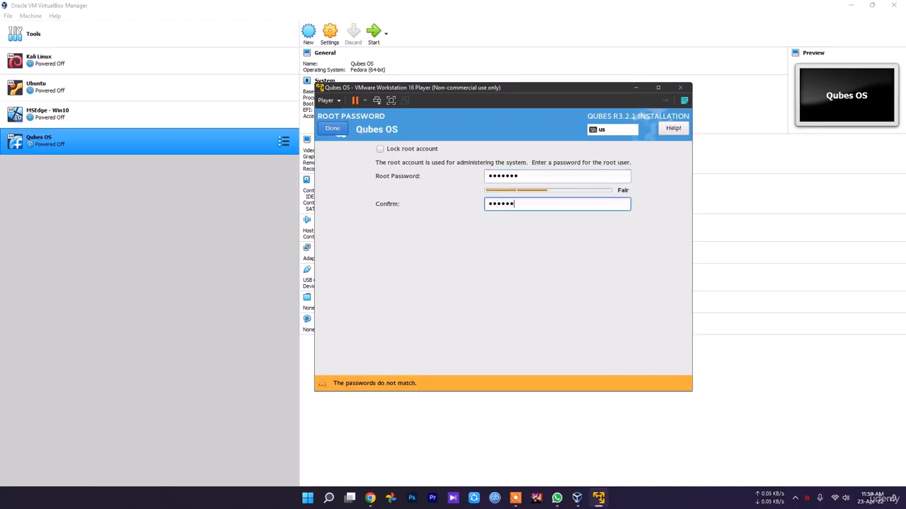
key("shift+Tab")
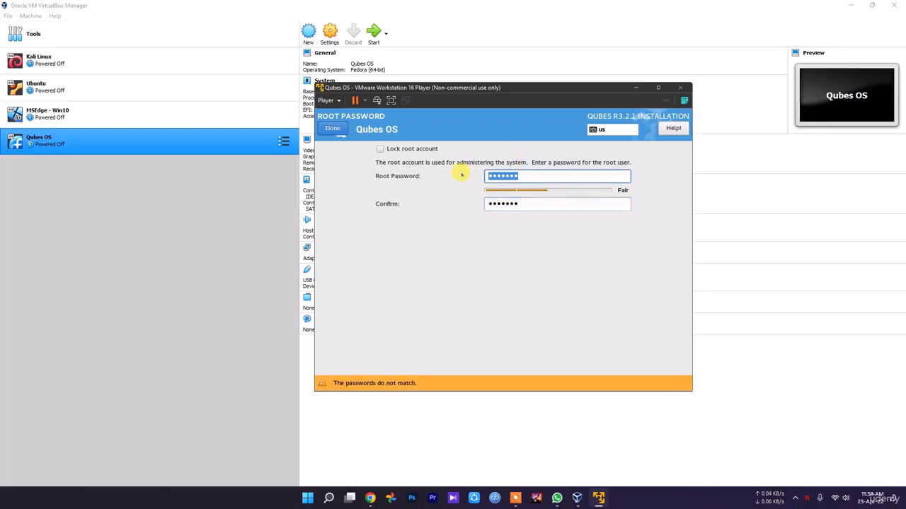
type("aa")
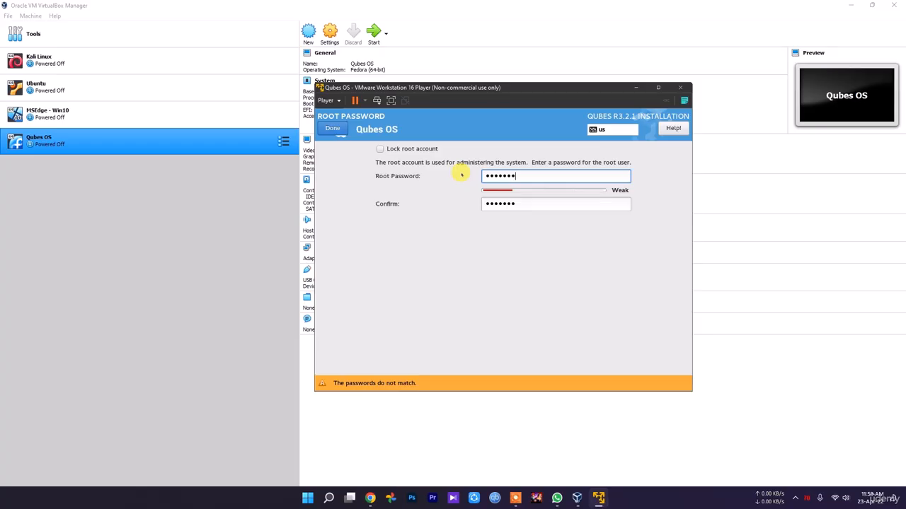
type("aaaaaaa")
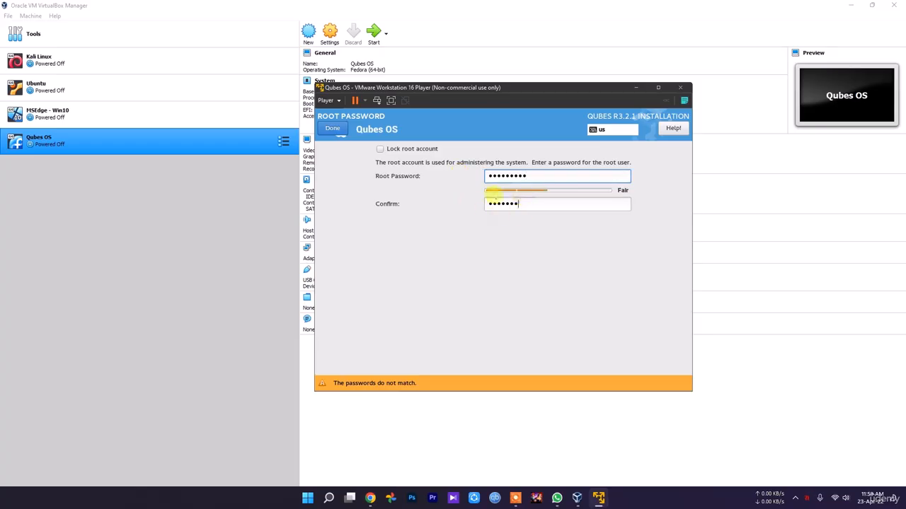
key("Tab")
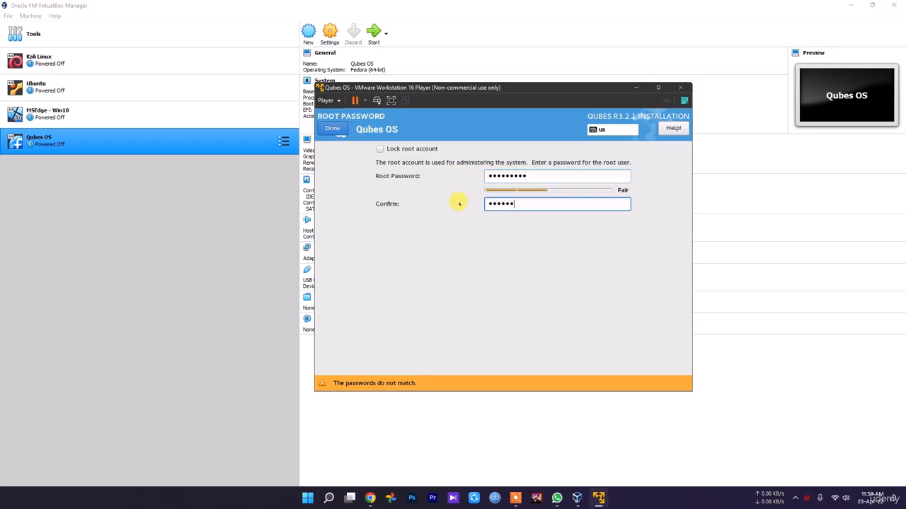
left_click(343, 129)
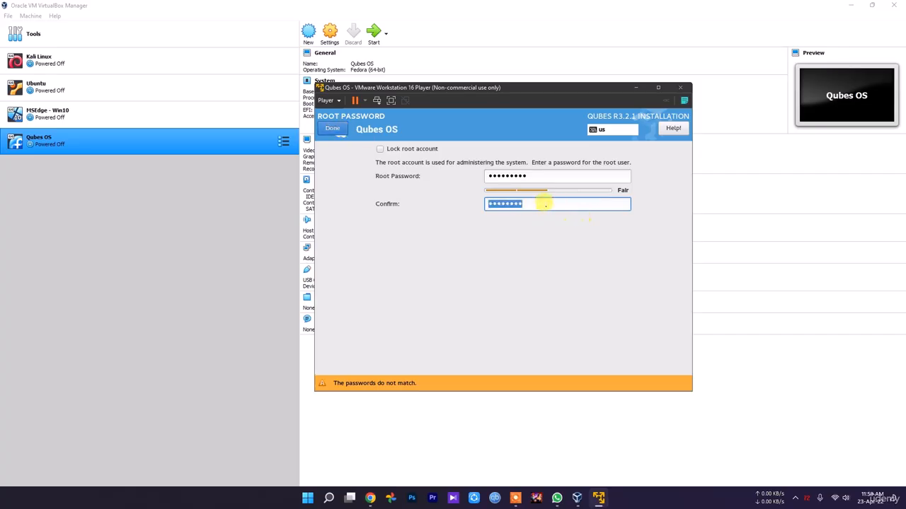
Clear both root password fields, enter the root password again with a matching confirmation, and save it
left_click_drag(540, 203, 475, 203)
key("BackSpace")
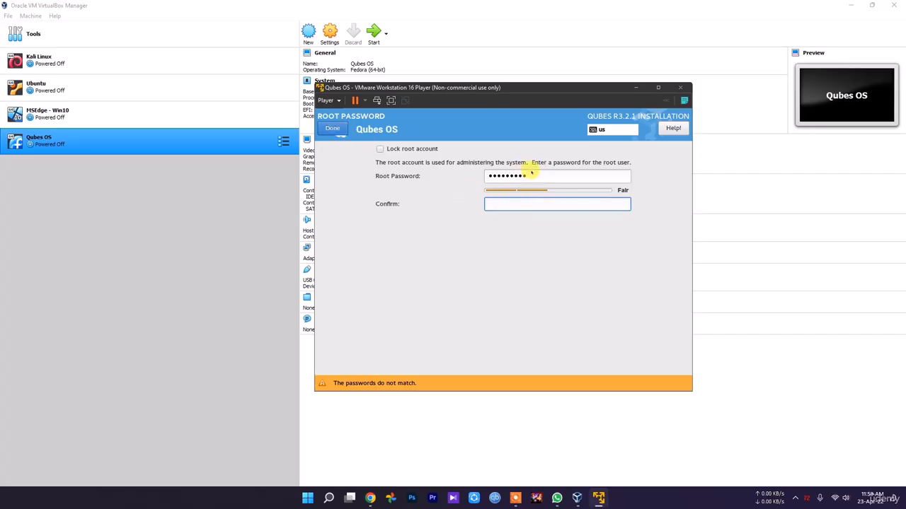
left_click_drag(530, 176, 405, 178)
key("BackSpace")
type("••")
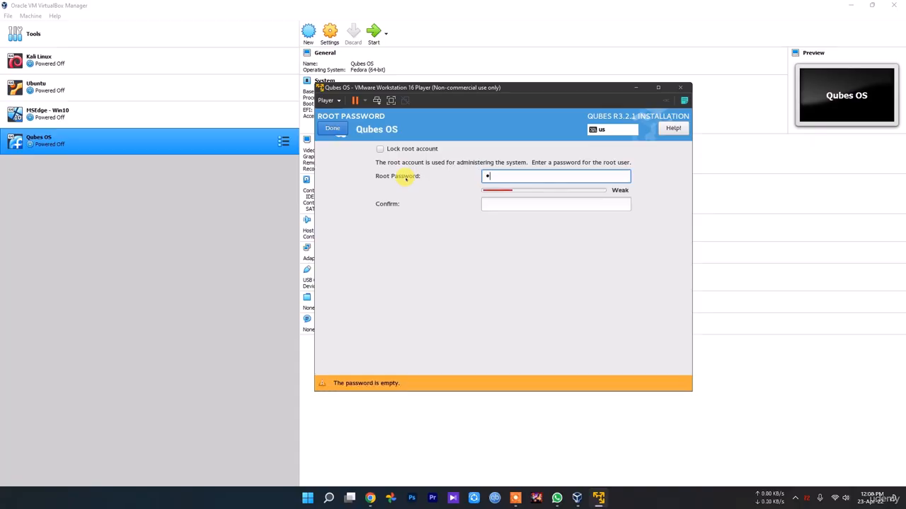
type("•••••••")
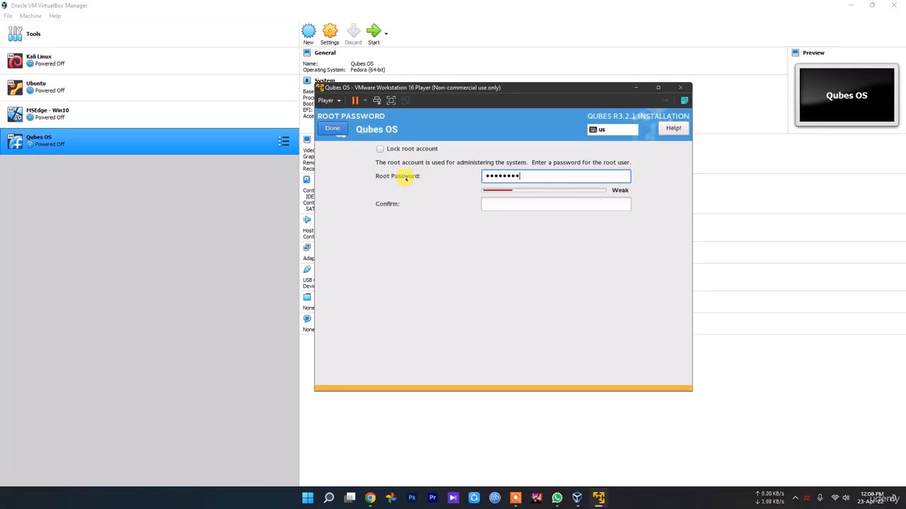
left_click(509, 203)
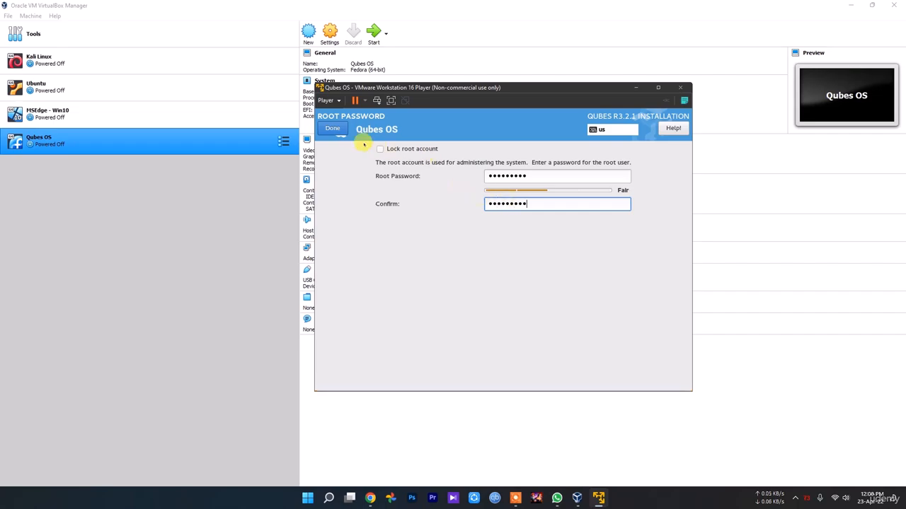
left_click(332, 129)
Create the user account by entering the user name, with no password required to use the account
left_click(623, 183)
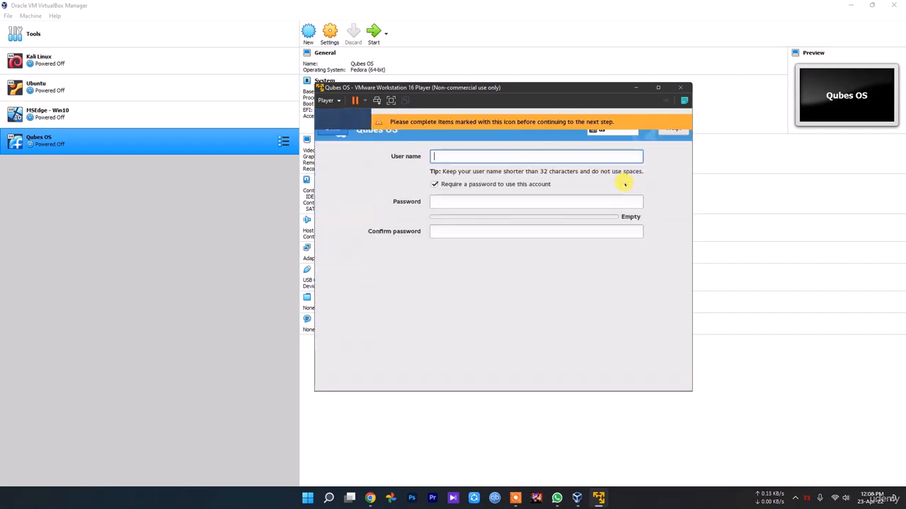
type("Akash")
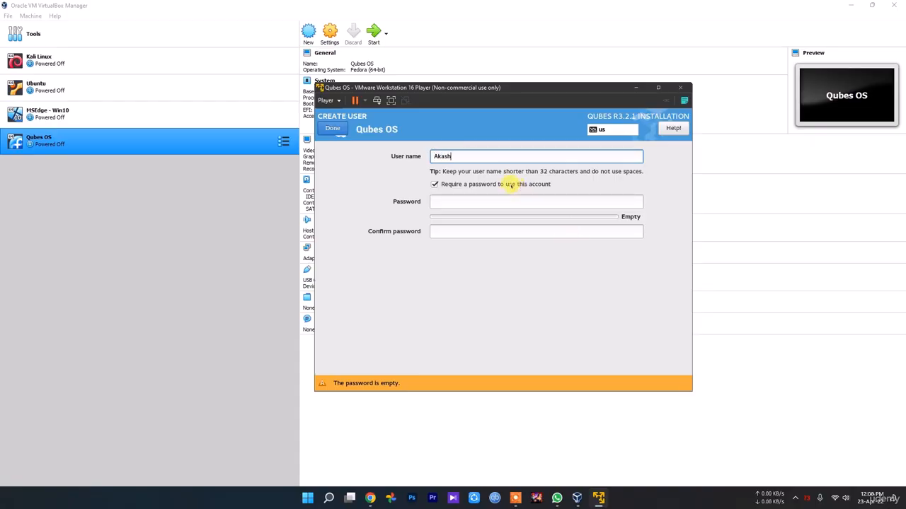
left_click(509, 185)
left_click(455, 186)
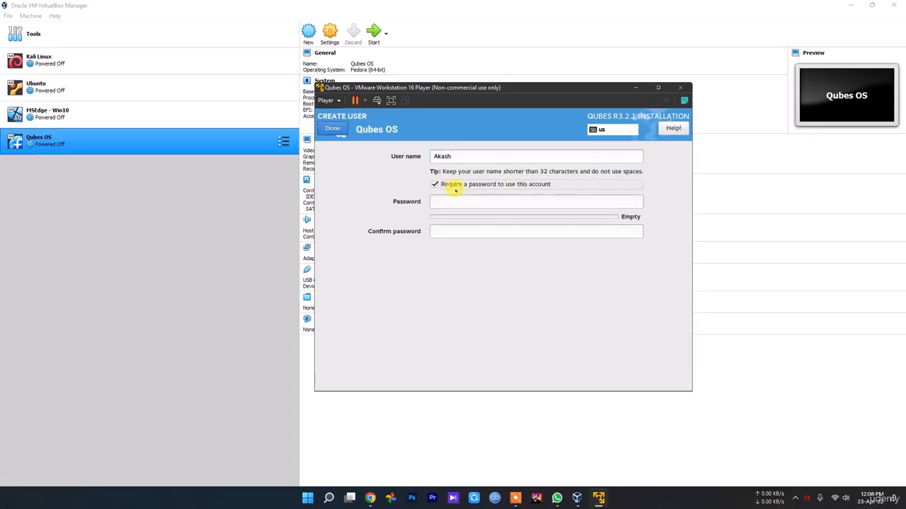
left_click(453, 187)
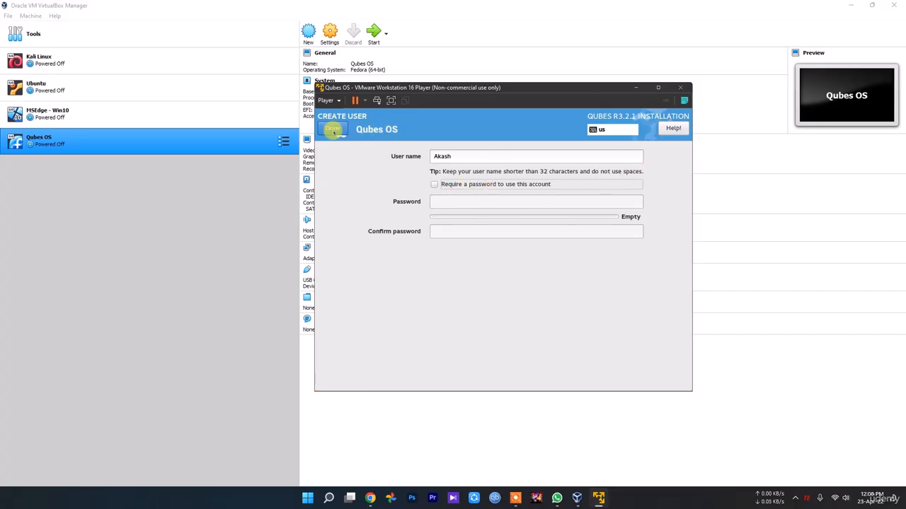
left_click(332, 128)
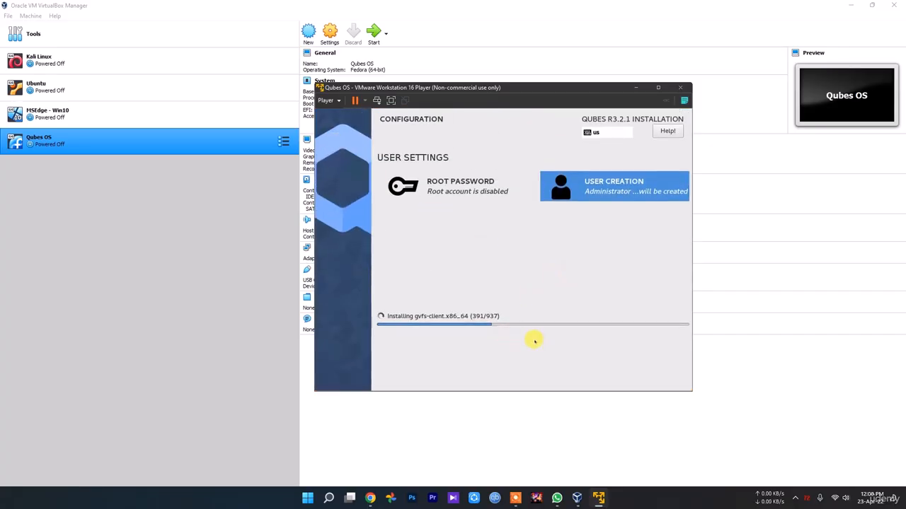
left_click(796, 498)
left_click(814, 453)
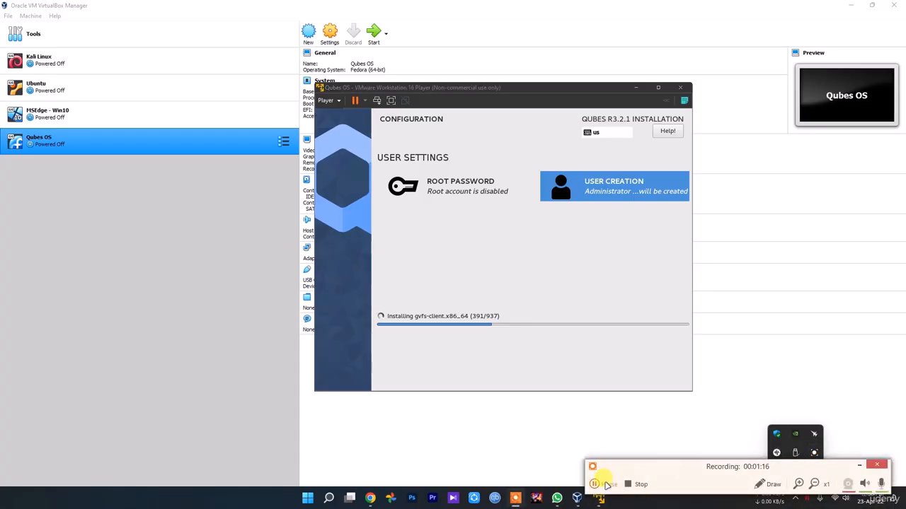
left_click(595, 484)
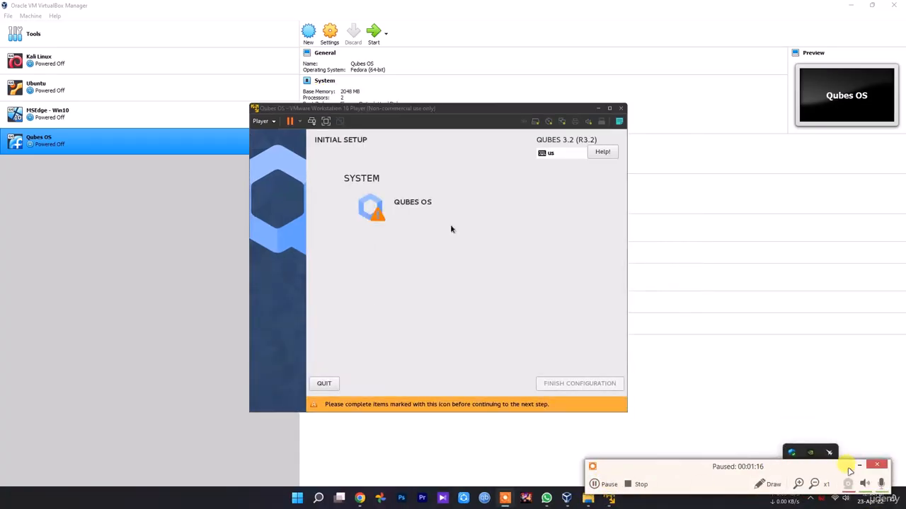
left_click(859, 465)
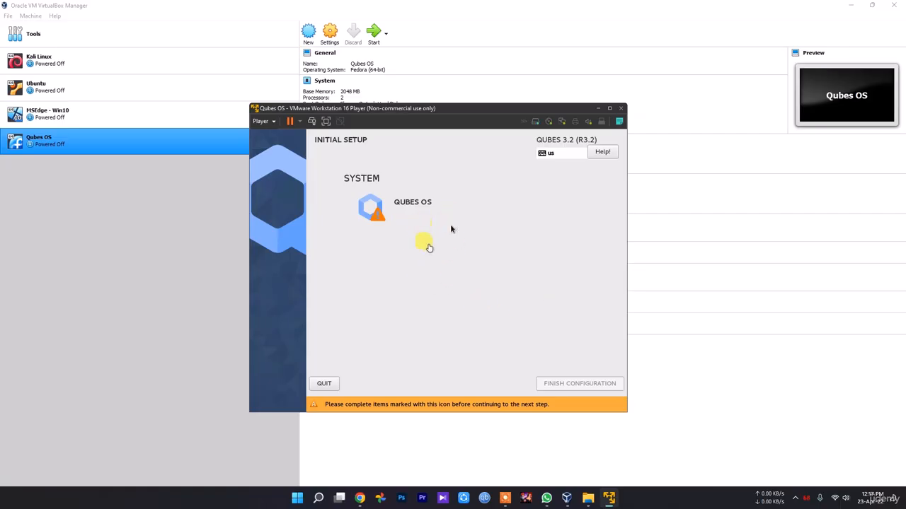
In the Qubes OS initial setup, accept the default system, application, Whonix and USB qubes and start their configuration
left_click(407, 205)
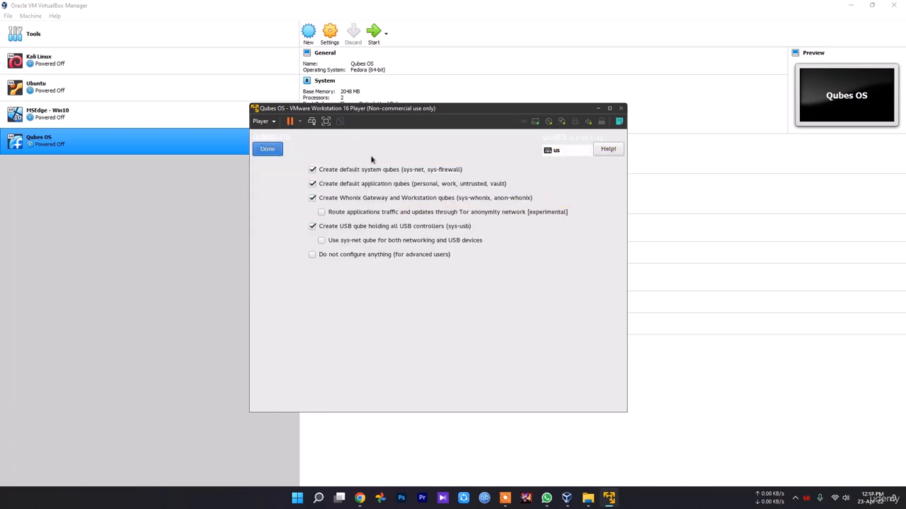
left_click(269, 151)
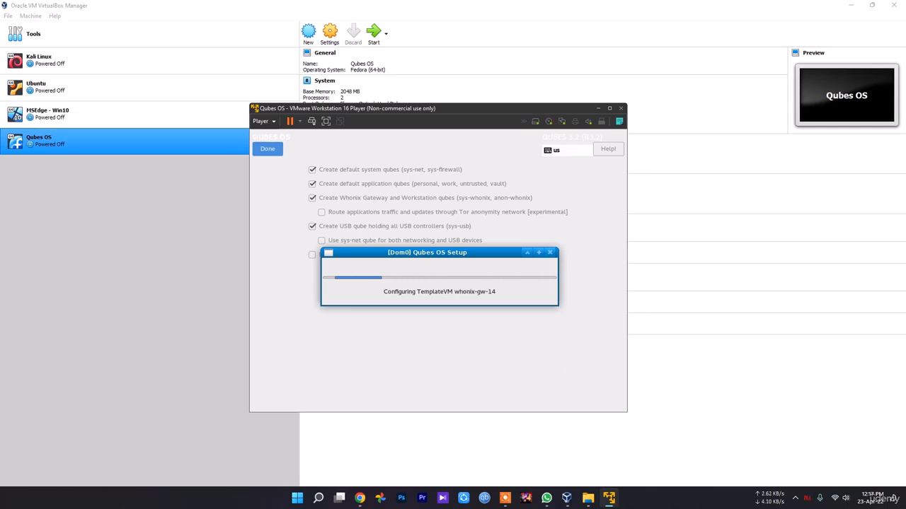
left_click(796, 498)
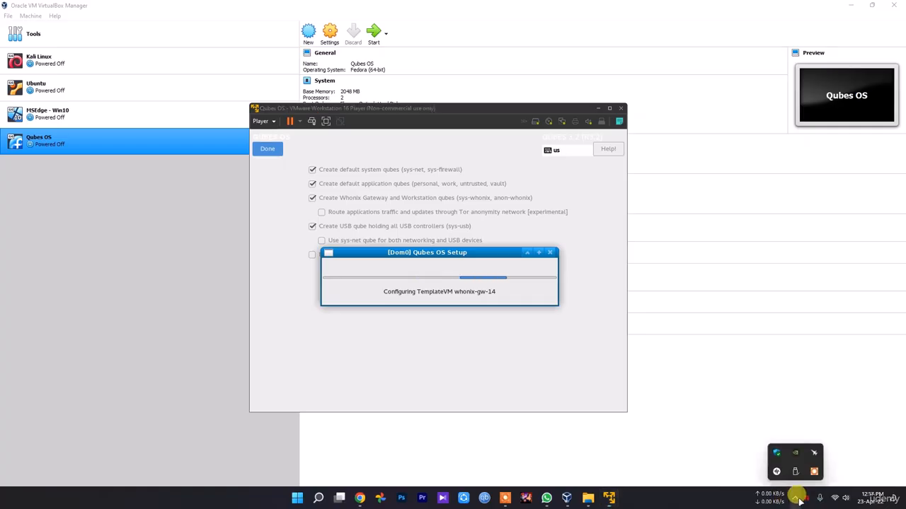
left_click(814, 471)
left_click(594, 484)
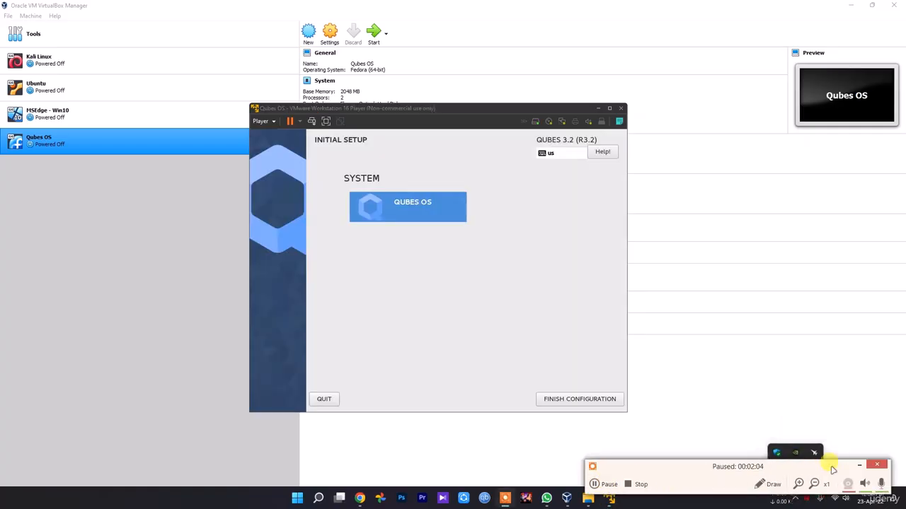
left_click(859, 465)
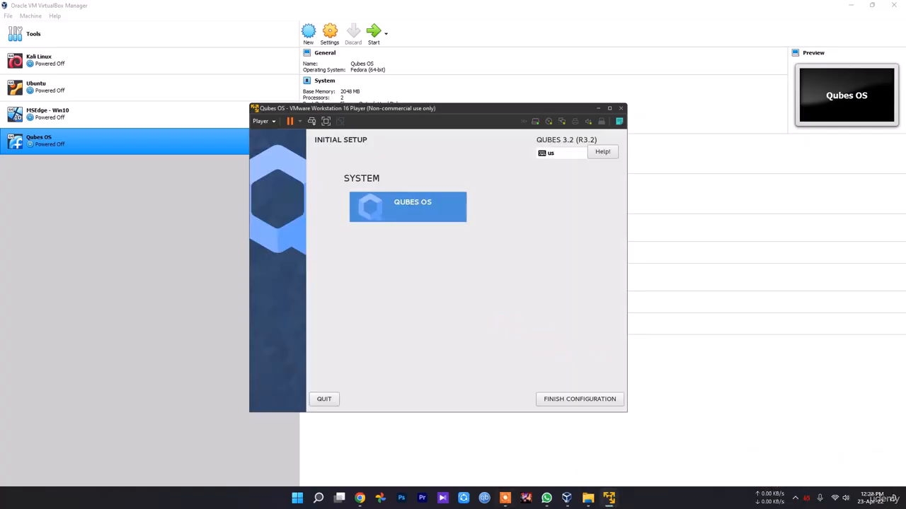
Finish the Qubes OS initial setup and log in to the created user account with the account password
left_click(581, 402)
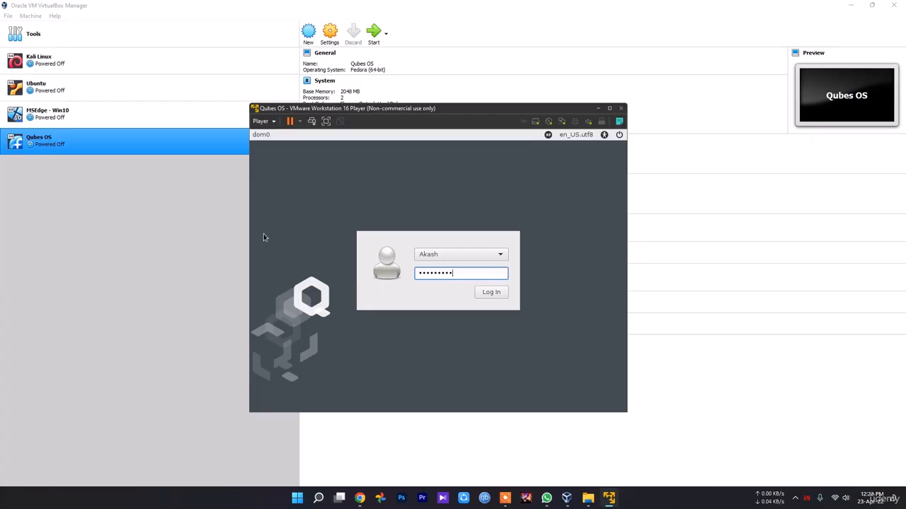
left_click(485, 295)
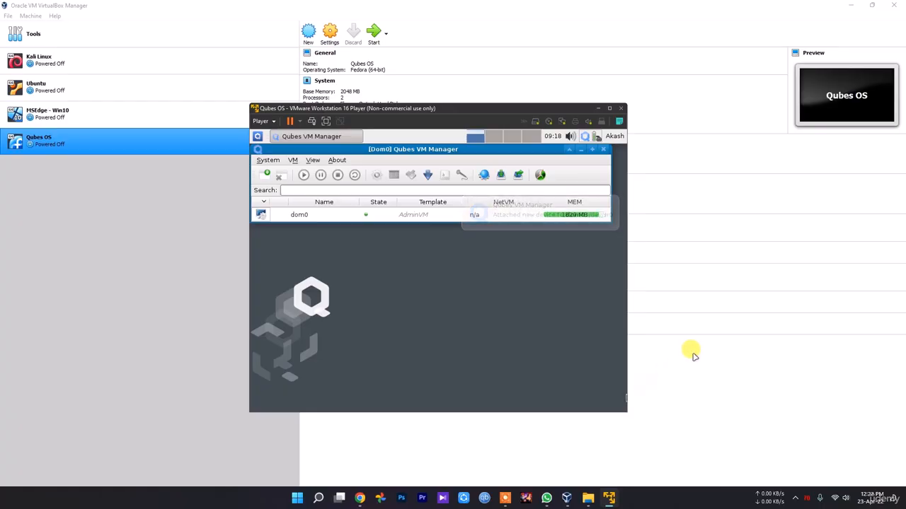
left_click(795, 498)
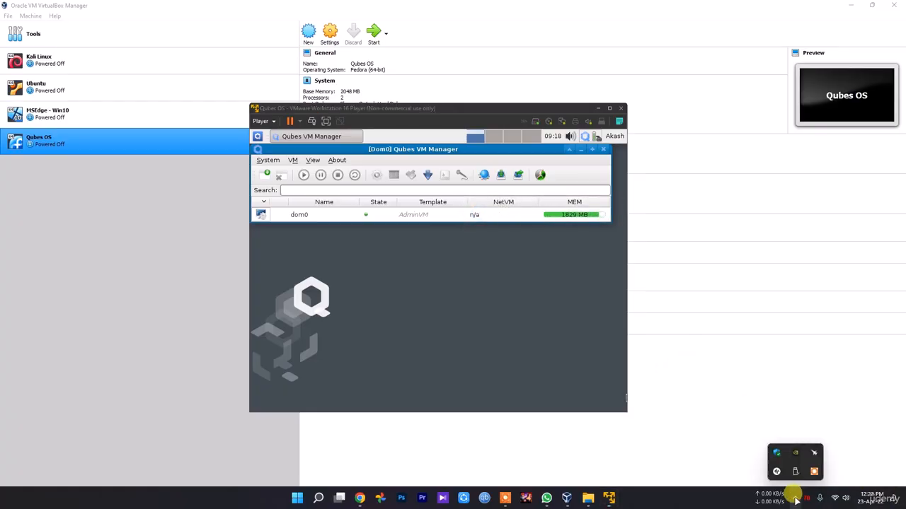